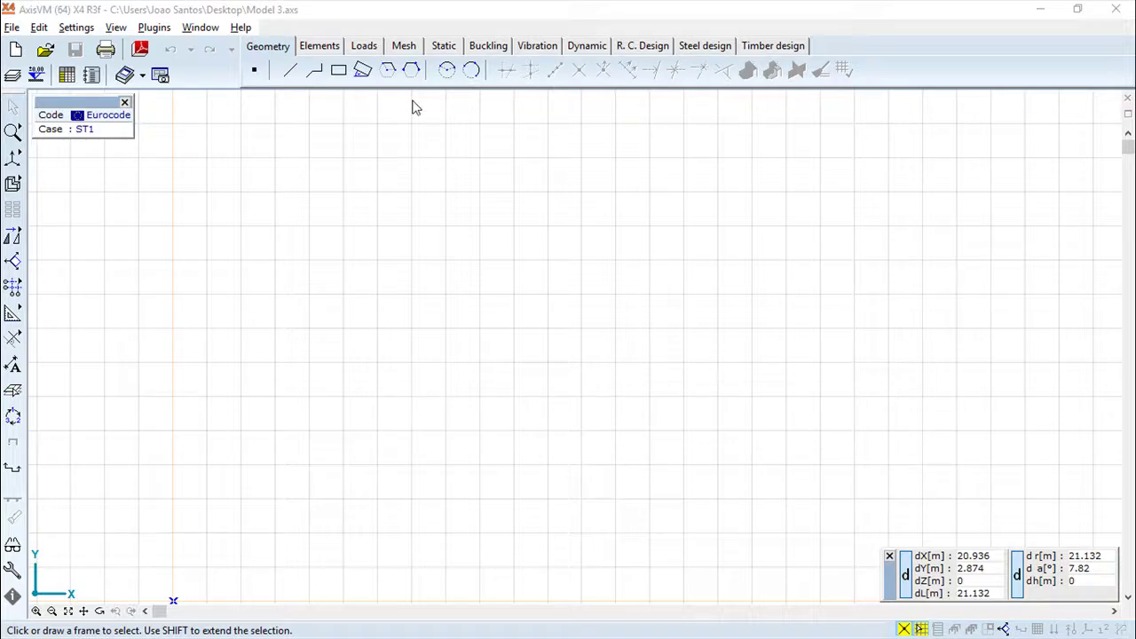
# - Draw a rectangle 10 m in X by 8 m in Y on the XY plane
pyautogui.click(339, 71)
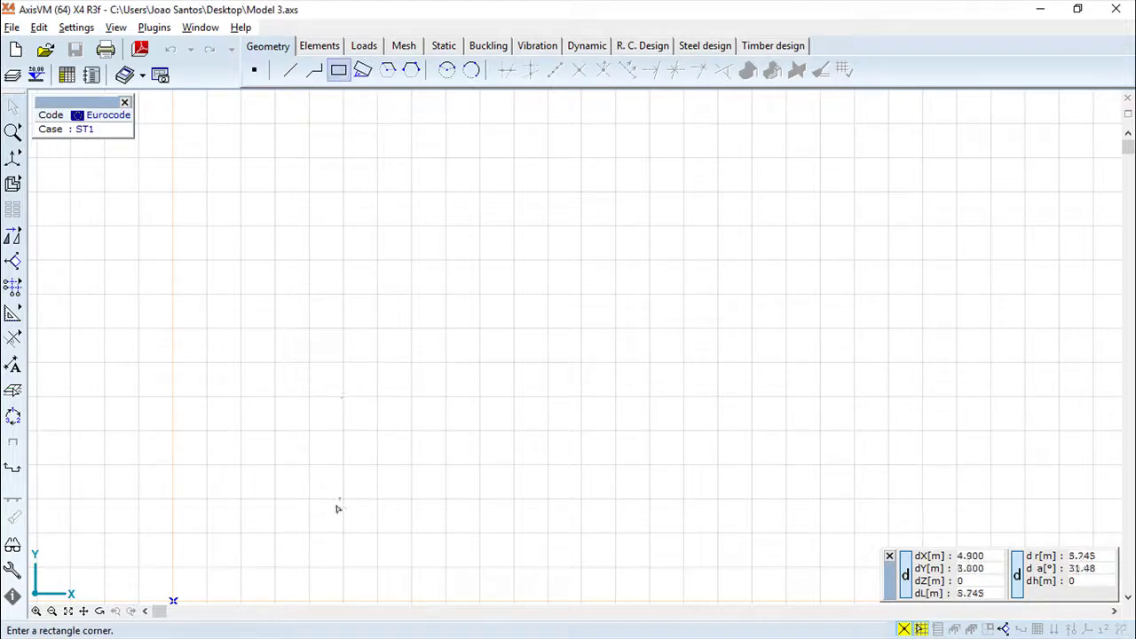
pyautogui.click(271, 515)
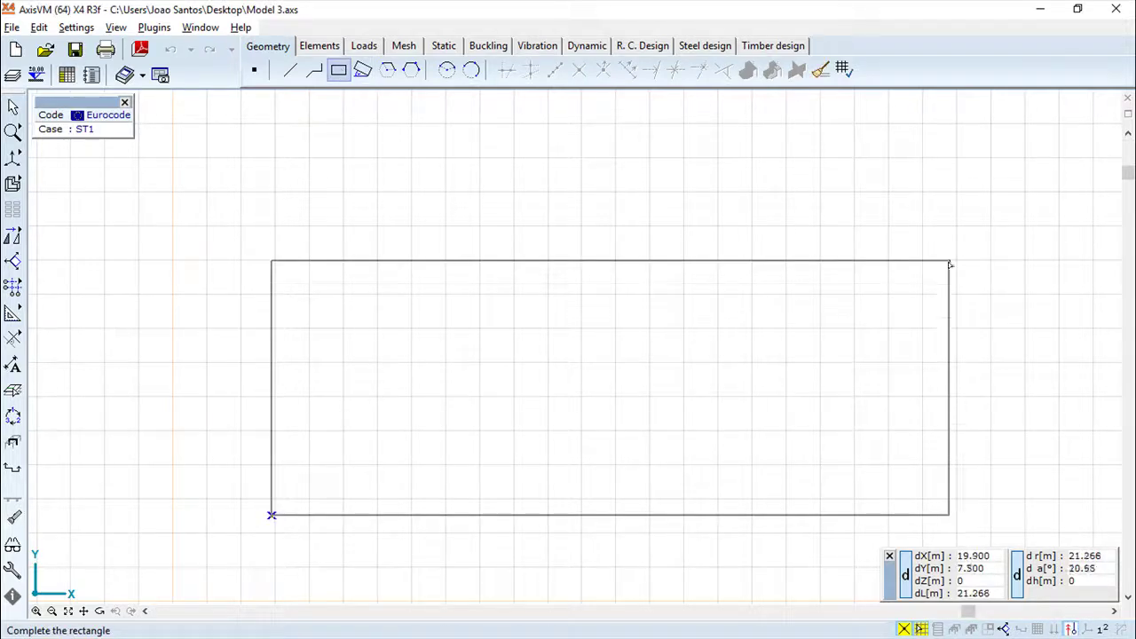
pyautogui.click(994, 556)
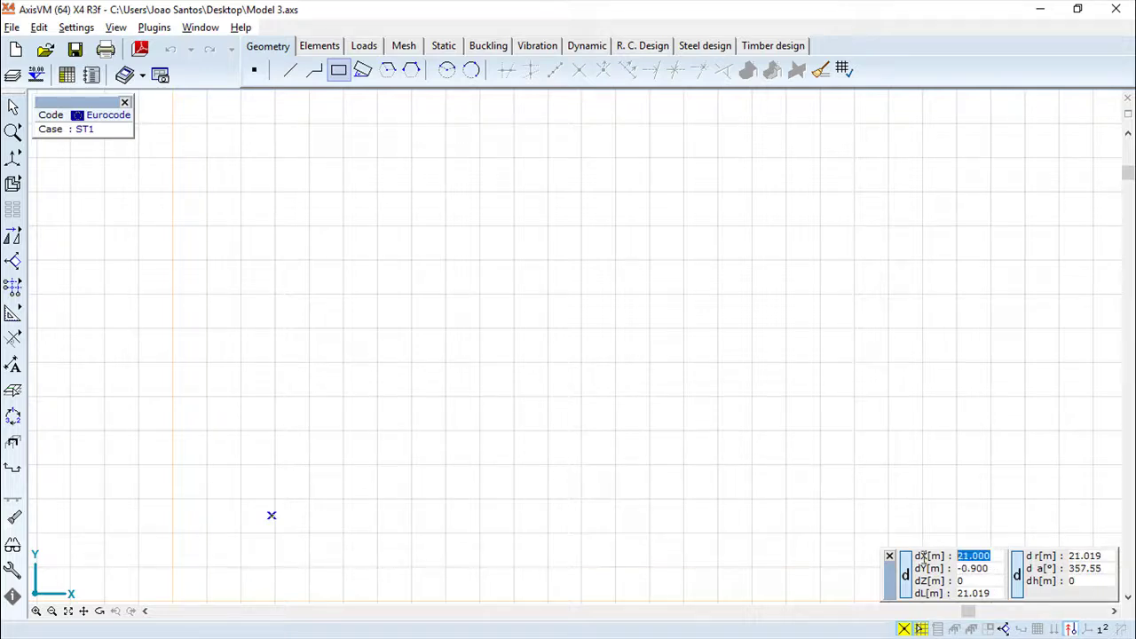
pyautogui.write('10')
pyautogui.click(993, 566)
pyautogui.write('8')
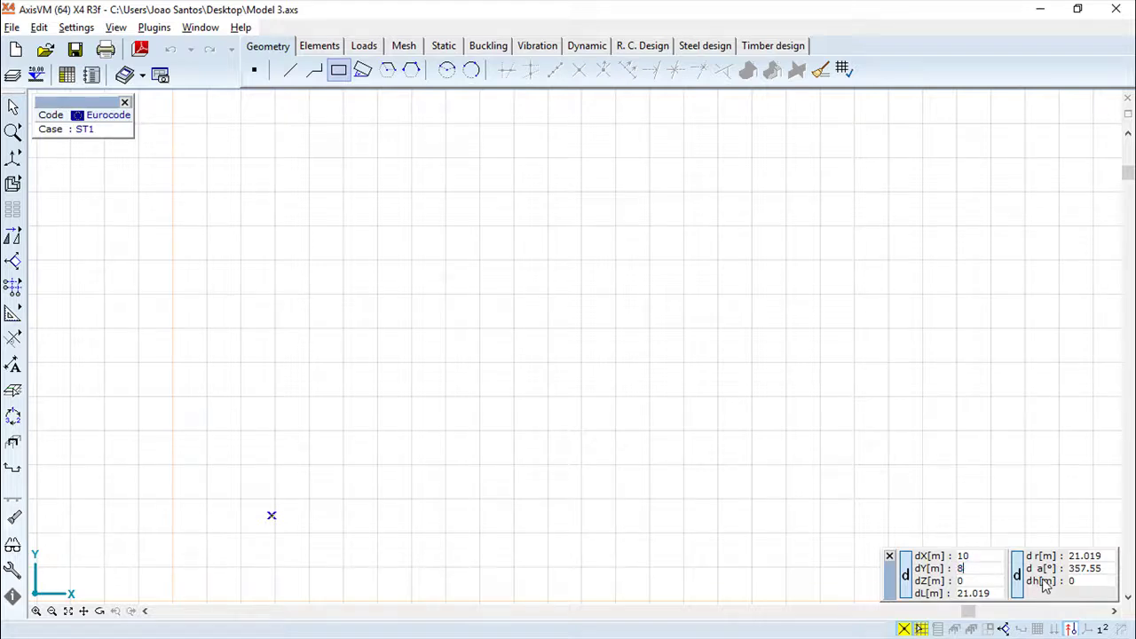
pyautogui.press('Return')
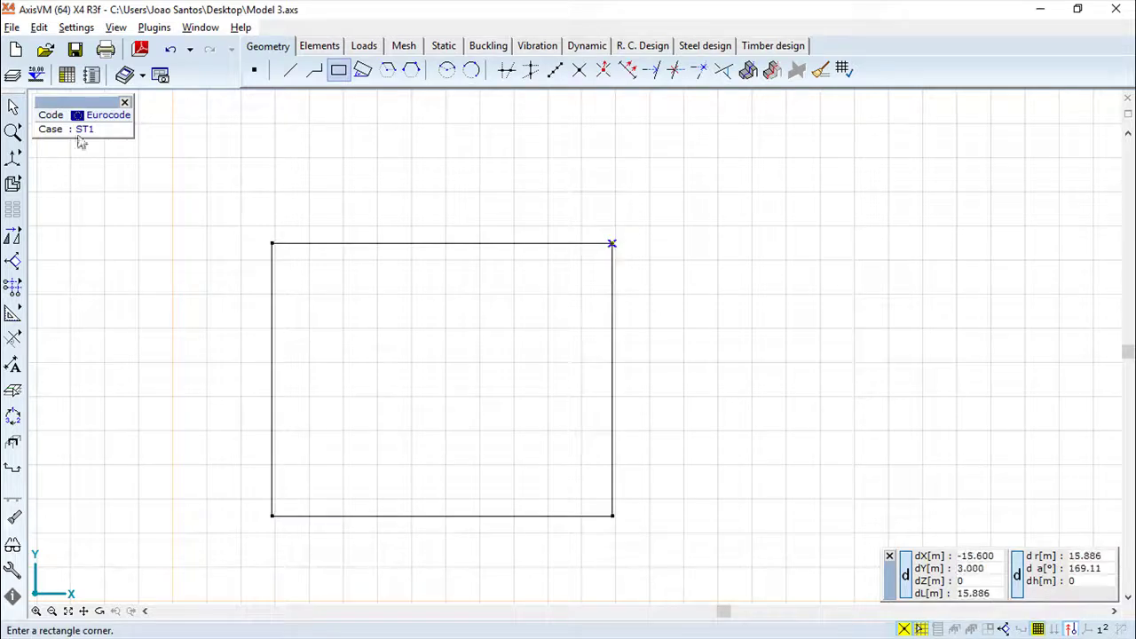
# - In perspective view, start drawing wall objects directly and assign them the Eurocode masonry material PTH 25 N+F M10
pyautogui.moveTo(18, 162)
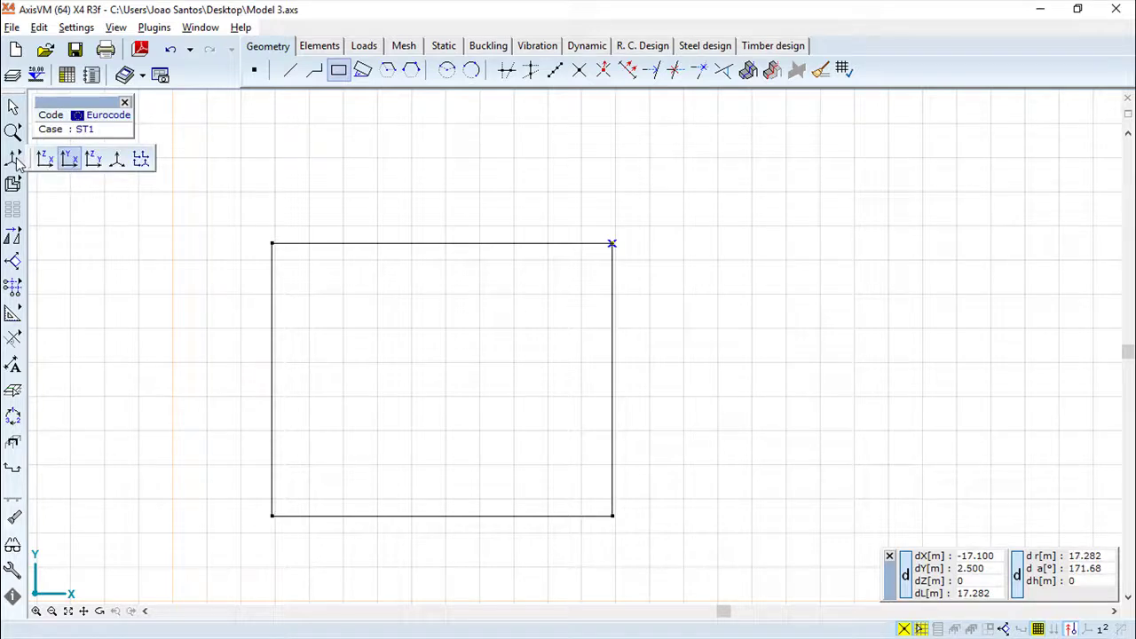
pyautogui.click(116, 161)
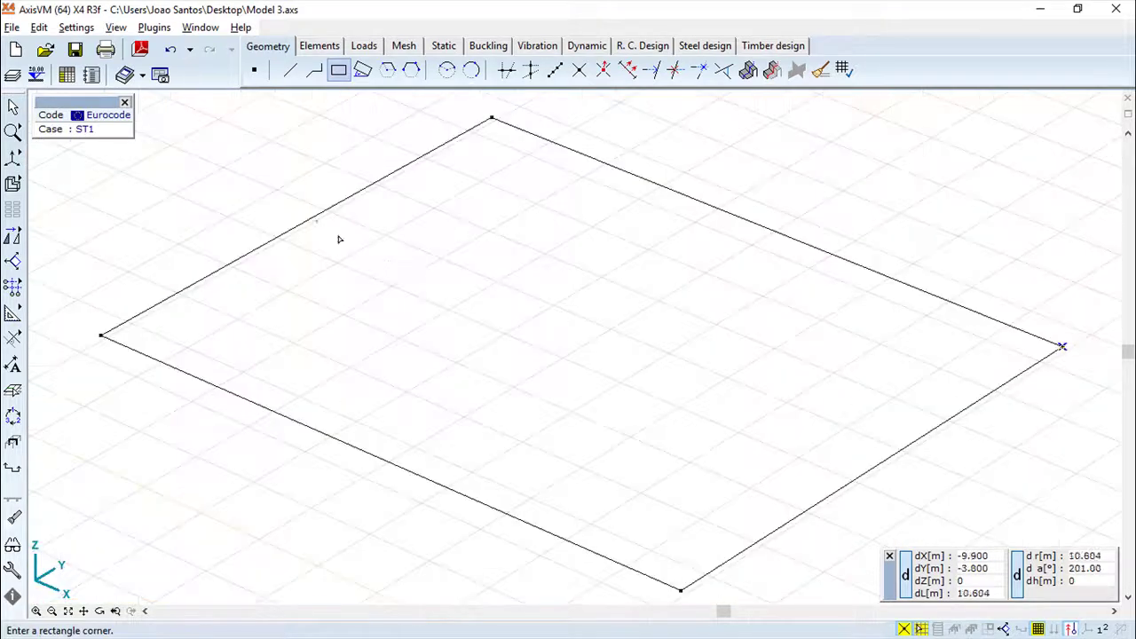
pyautogui.scroll(-2, 550, 323)
pyautogui.scroll(-1, 417, 420)
pyautogui.click(321, 46)
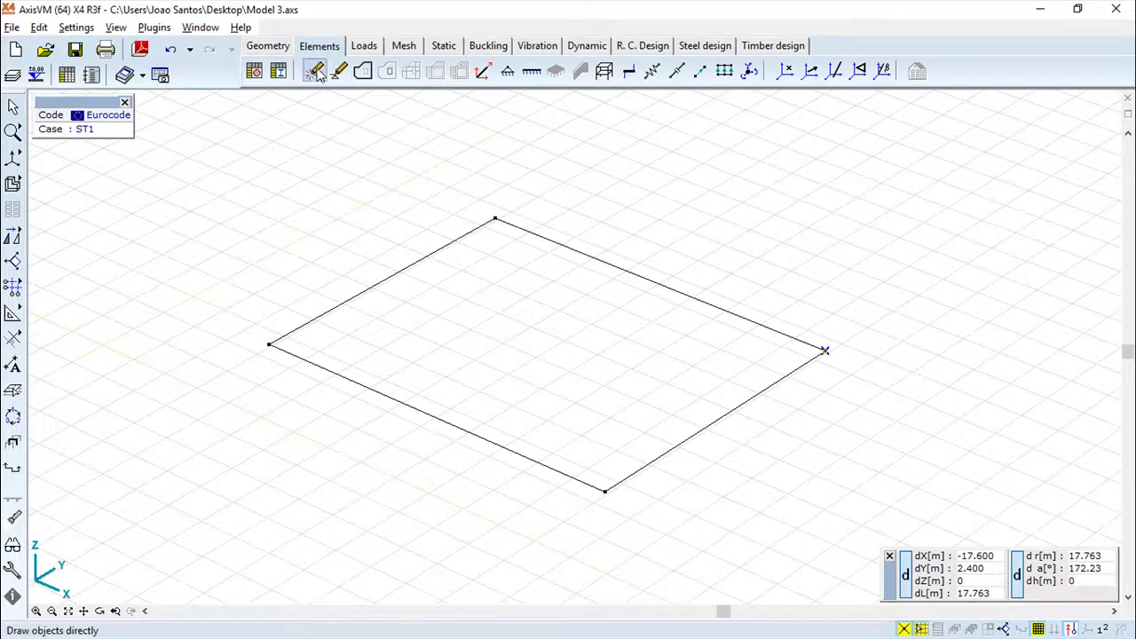
pyautogui.click(315, 72)
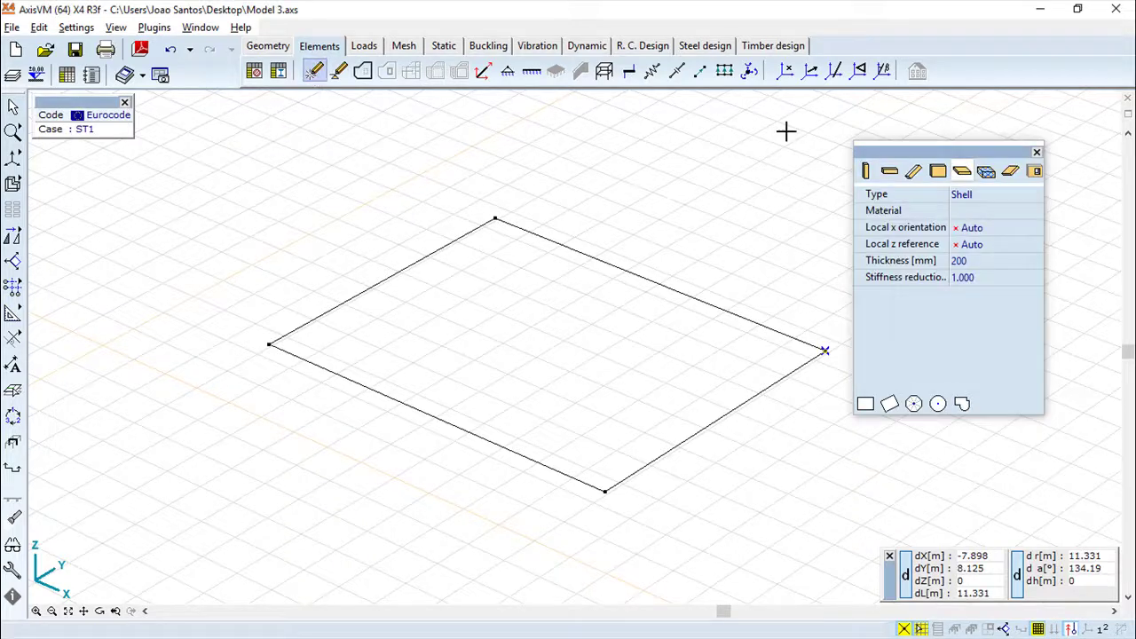
pyautogui.click(938, 171)
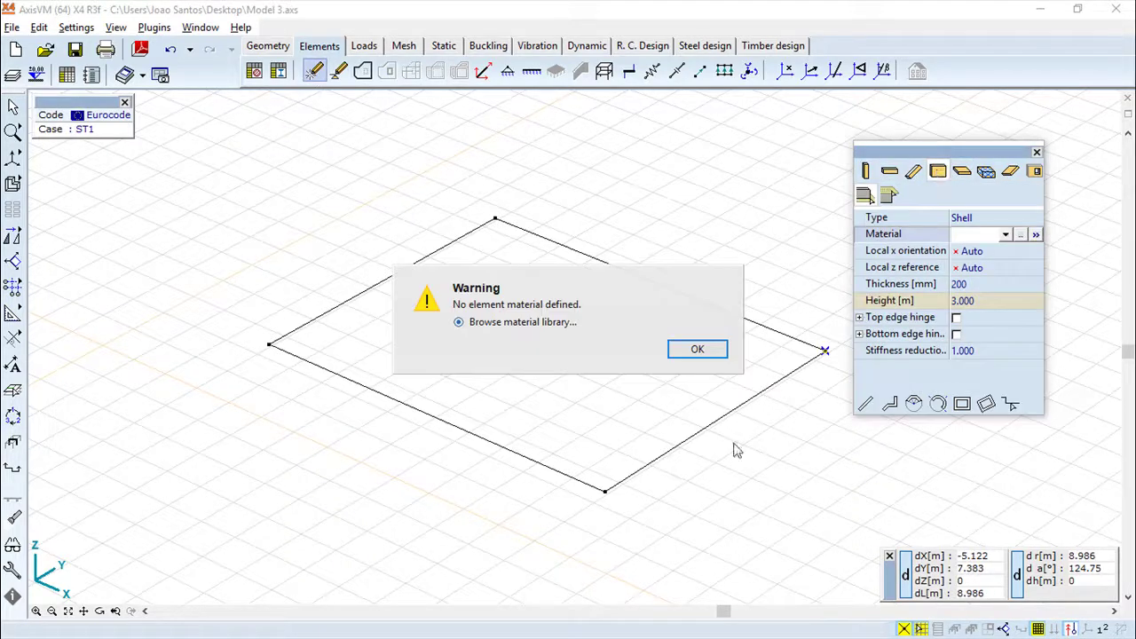
pyautogui.click(697, 349)
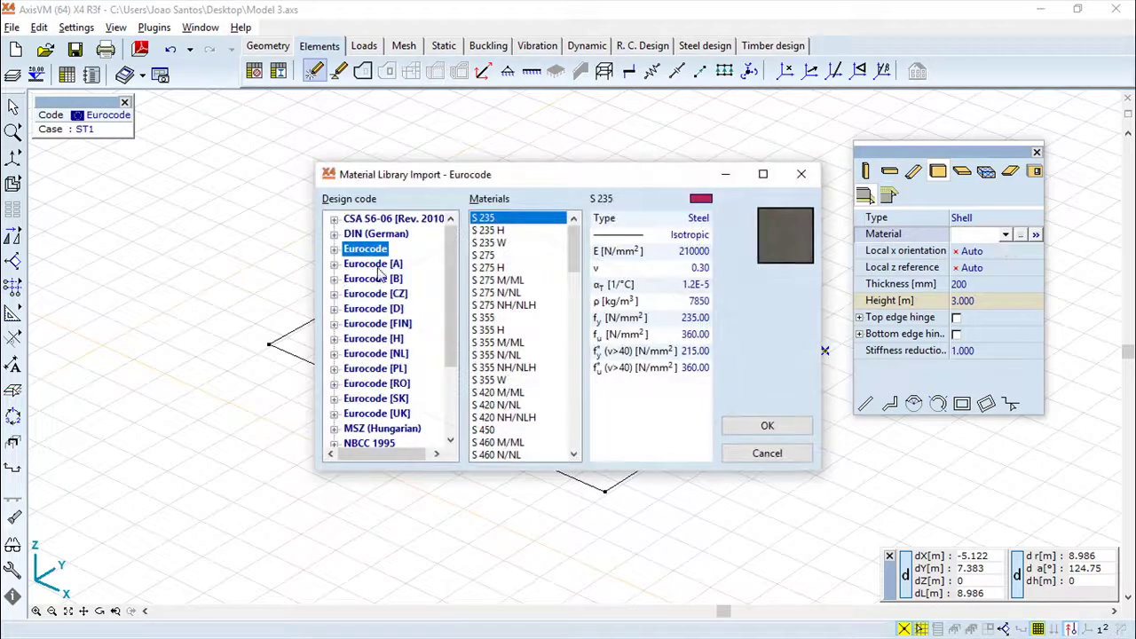
pyautogui.moveTo(574, 264); pyautogui.dragTo(575, 410)
pyautogui.doubleClick(507, 330)
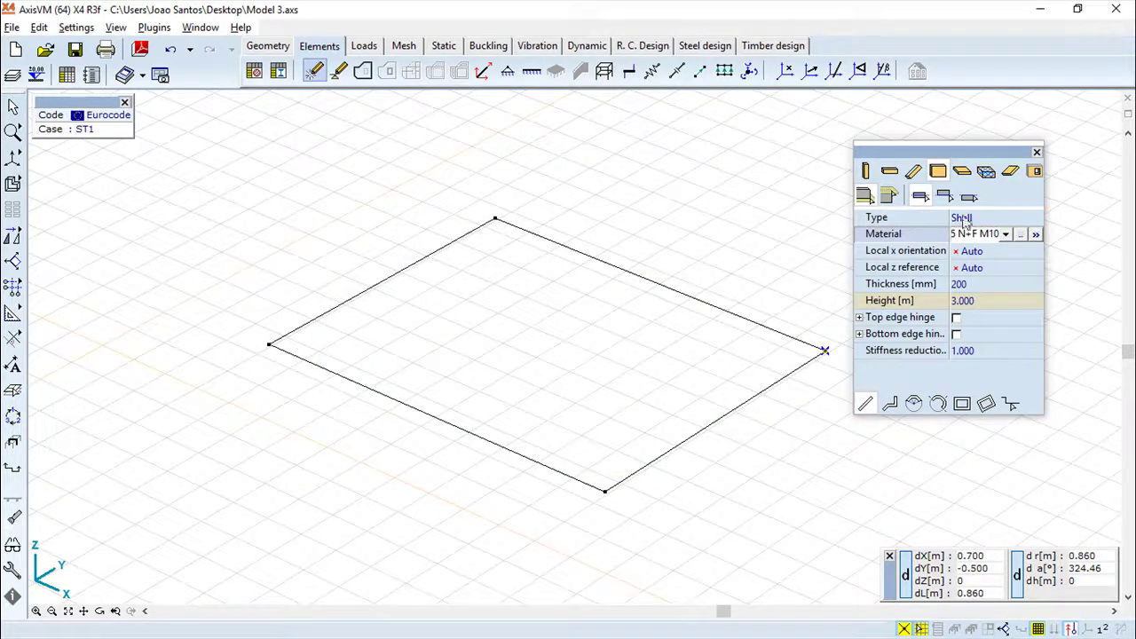
# - Set the wall thickness to 150 mm and enable both the top and bottom edge hinges
pyautogui.click(984, 283)
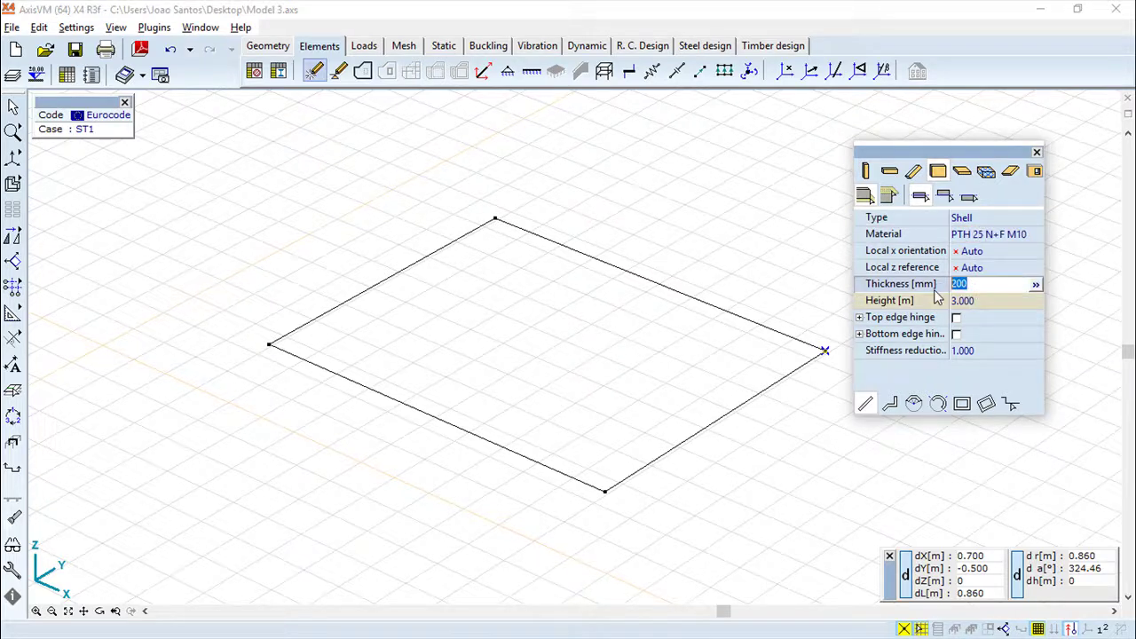
pyautogui.write('150')
pyautogui.click(956, 317)
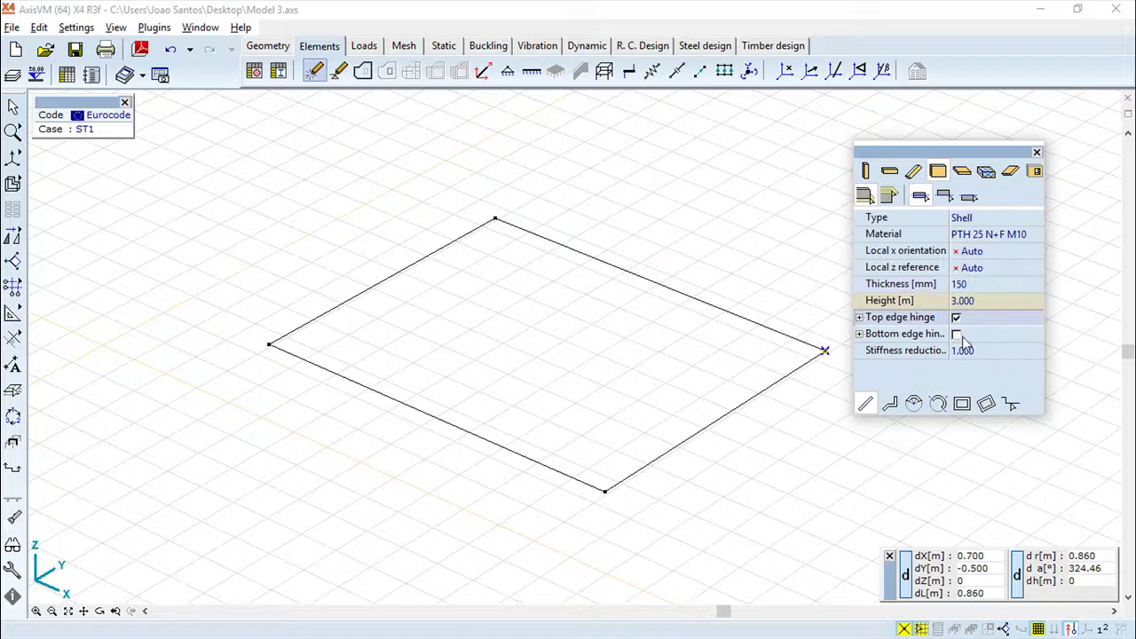
pyautogui.click(957, 335)
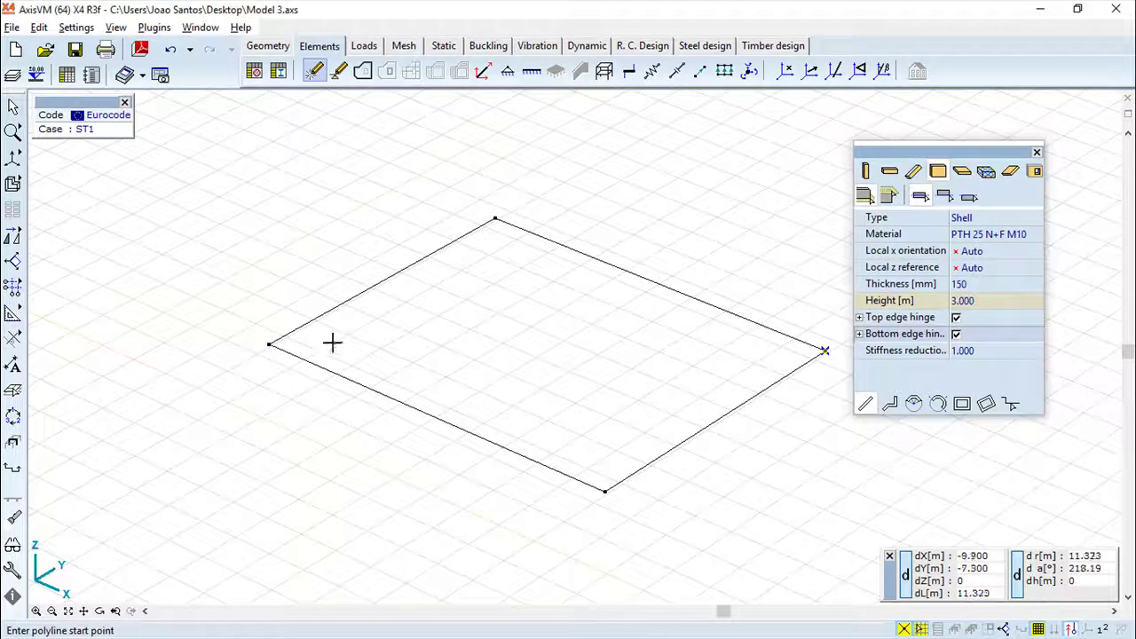
# - Draw three 3 m high walls along the rectangle's two 8 m edges and its rear 10 m edge, leaving the front edge open
pyautogui.click(269, 344)
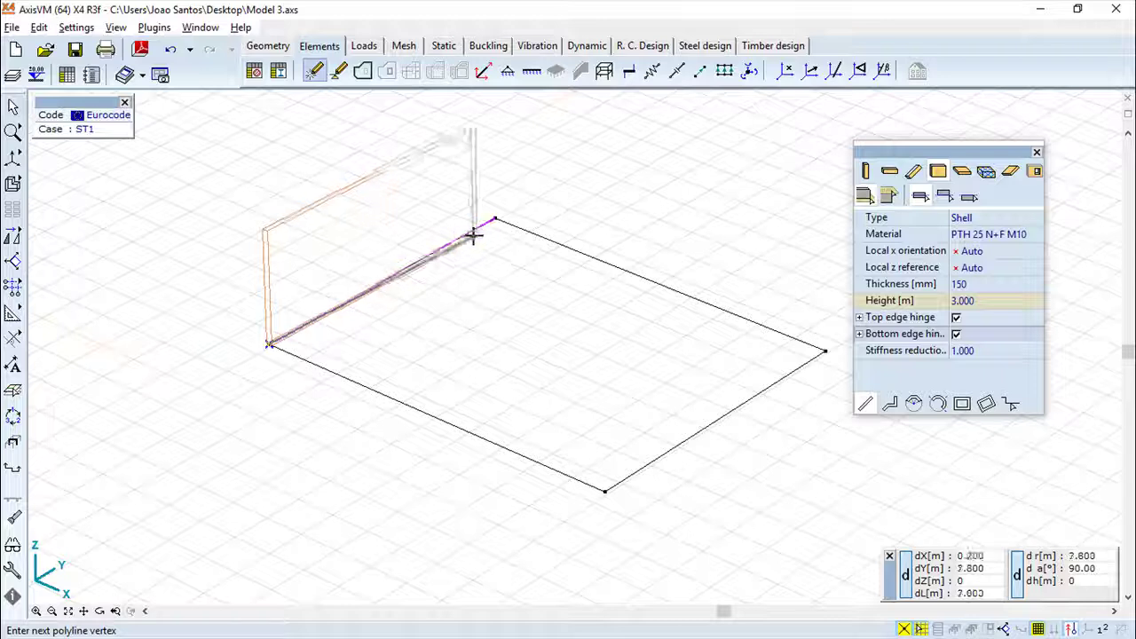
pyautogui.click(494, 219)
pyautogui.click(495, 220)
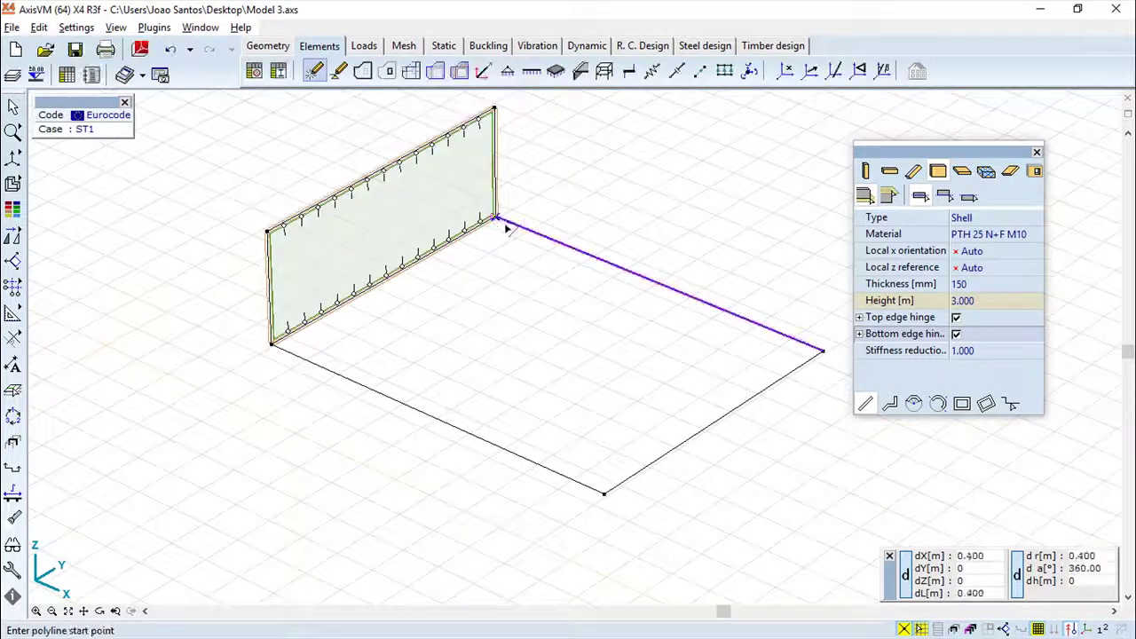
pyautogui.click(495, 218)
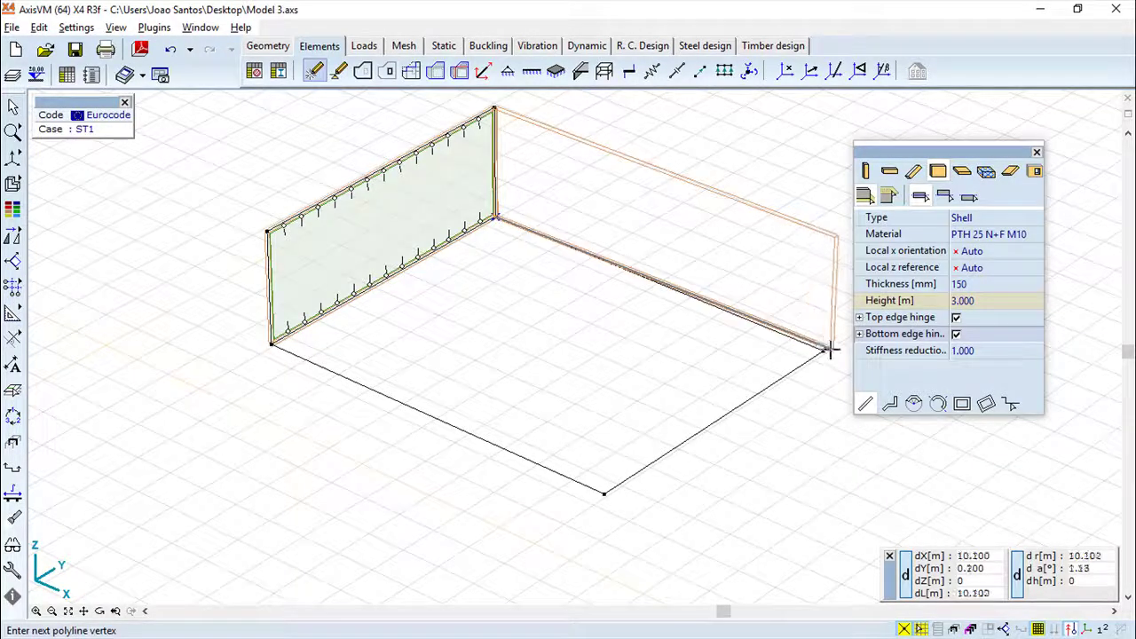
pyautogui.click(824, 351)
pyautogui.click(824, 353)
pyautogui.click(824, 353)
pyautogui.click(604, 495)
pyautogui.click(605, 495)
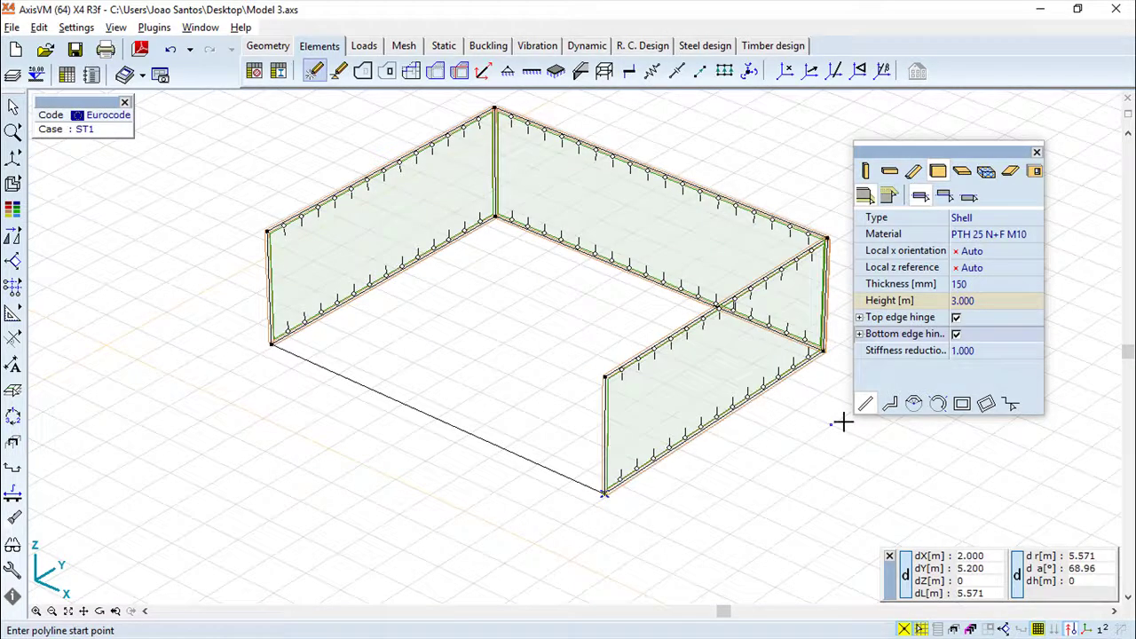
# - Set up a shell slab object 240 mm thick with the Eurocode concrete material C20/25
pyautogui.click(963, 173)
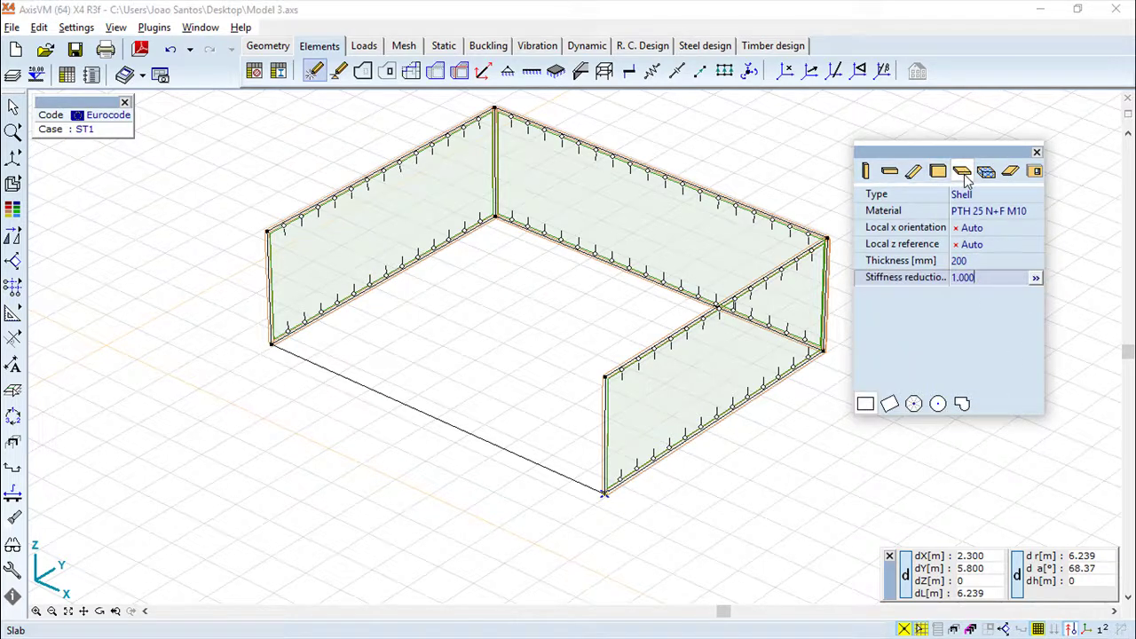
pyautogui.click(985, 277)
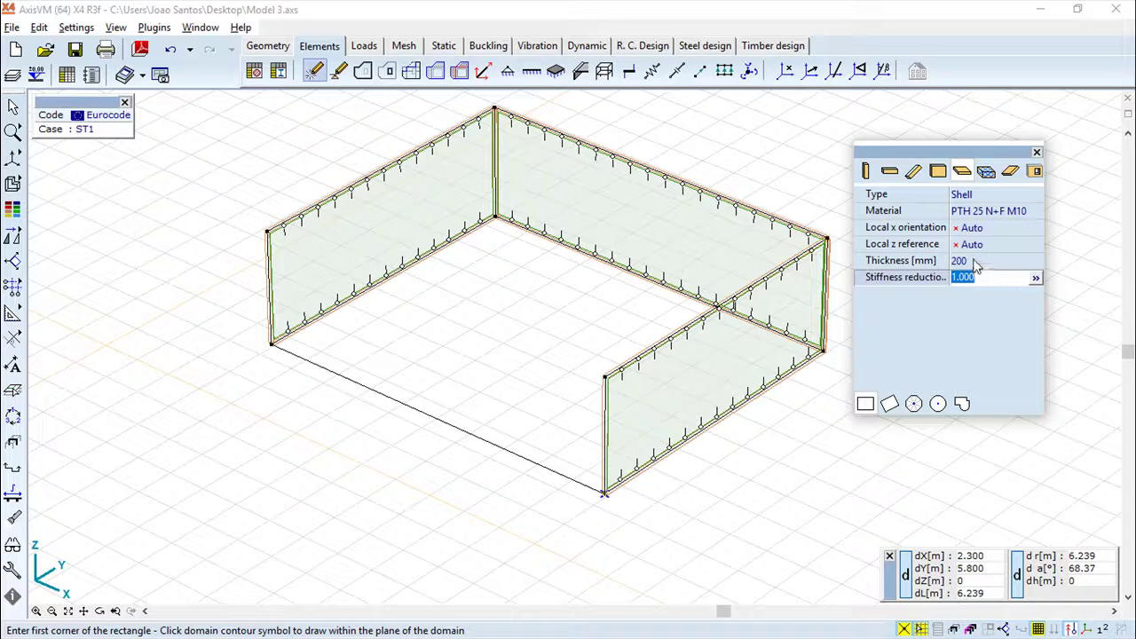
pyautogui.click(982, 261)
pyautogui.write('24')
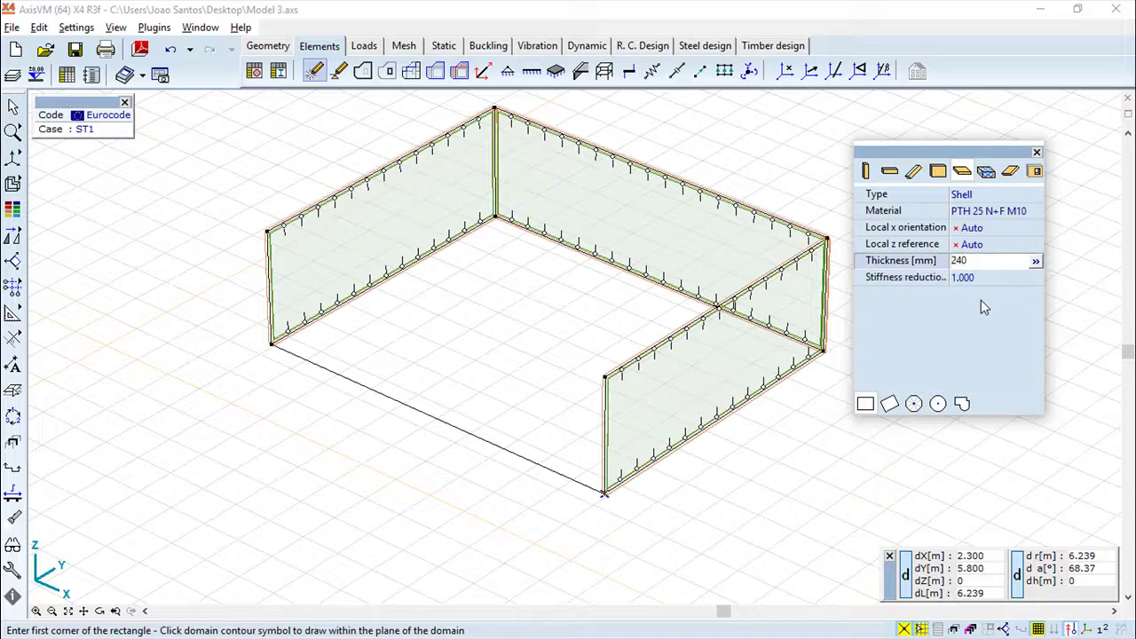
pyautogui.click(996, 213)
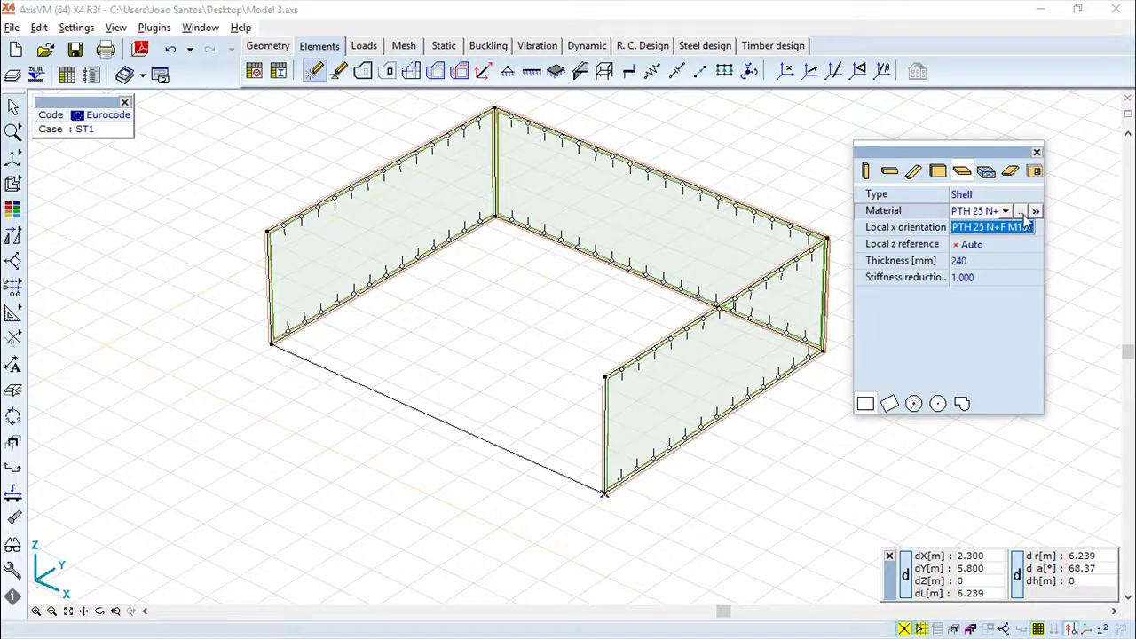
pyautogui.click(1034, 212)
pyautogui.moveTo(573, 369); pyautogui.dragTo(569, 280)
pyautogui.click(501, 371)
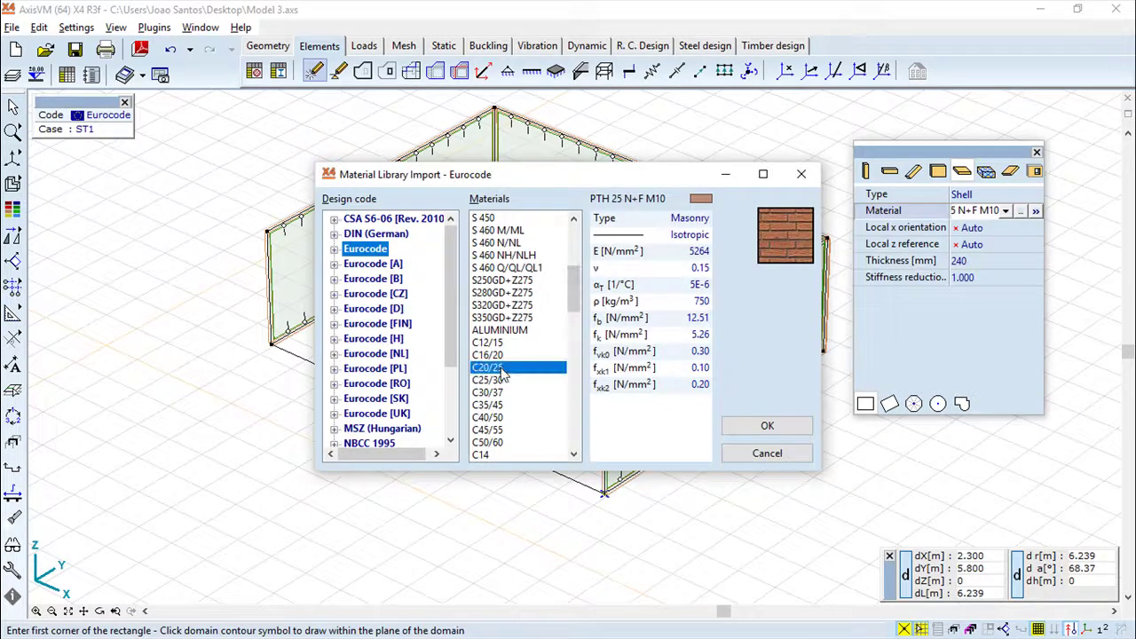
pyautogui.doubleClick(502, 371)
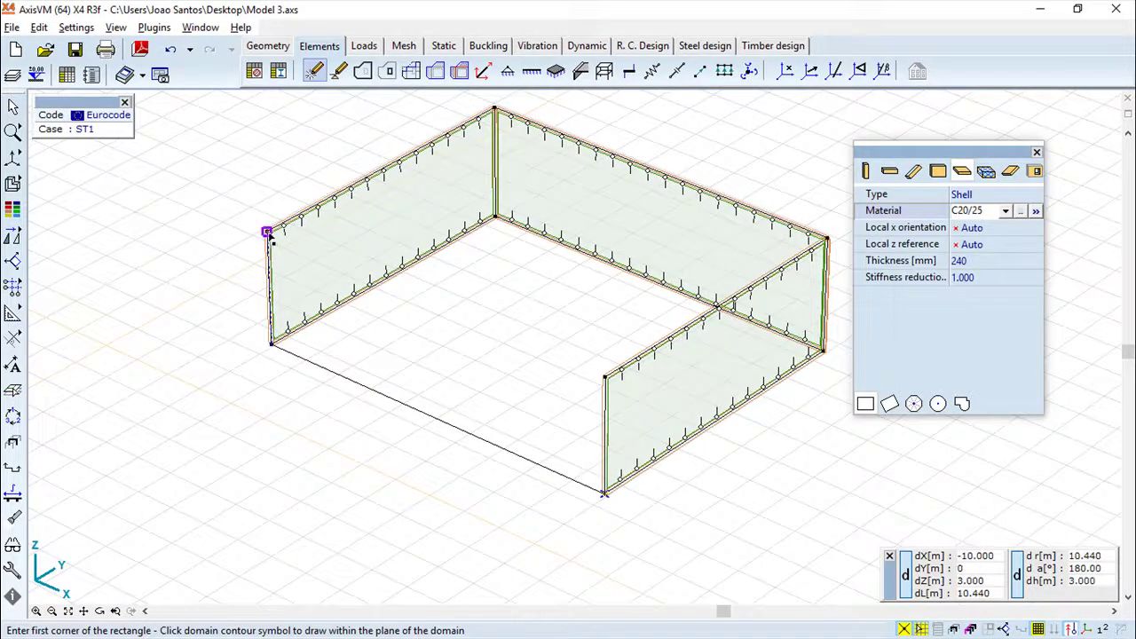
# - Draw a rectangular slab over the wall tops between diagonally opposite upper corners, and finish drawing objects
pyautogui.click(266, 233)
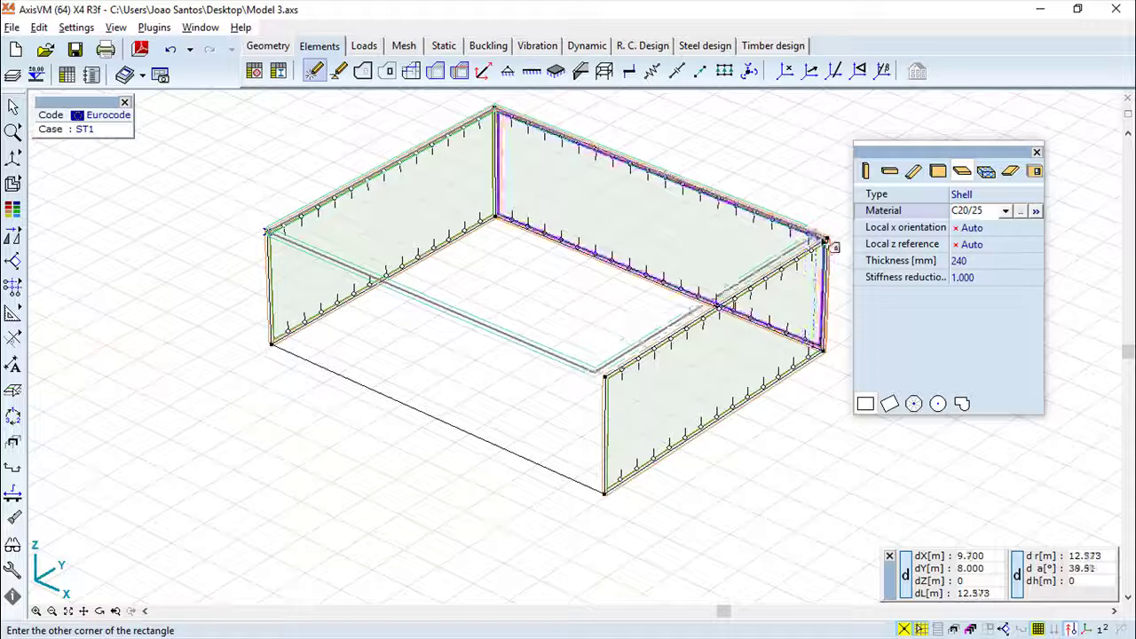
pyautogui.click(827, 238)
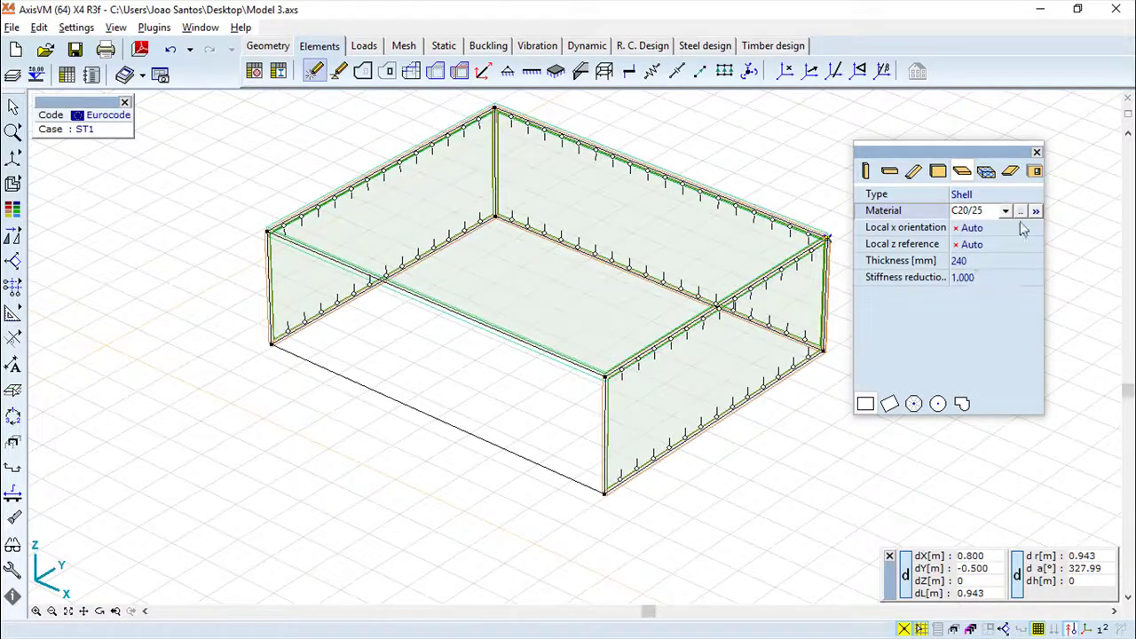
pyautogui.click(1035, 151)
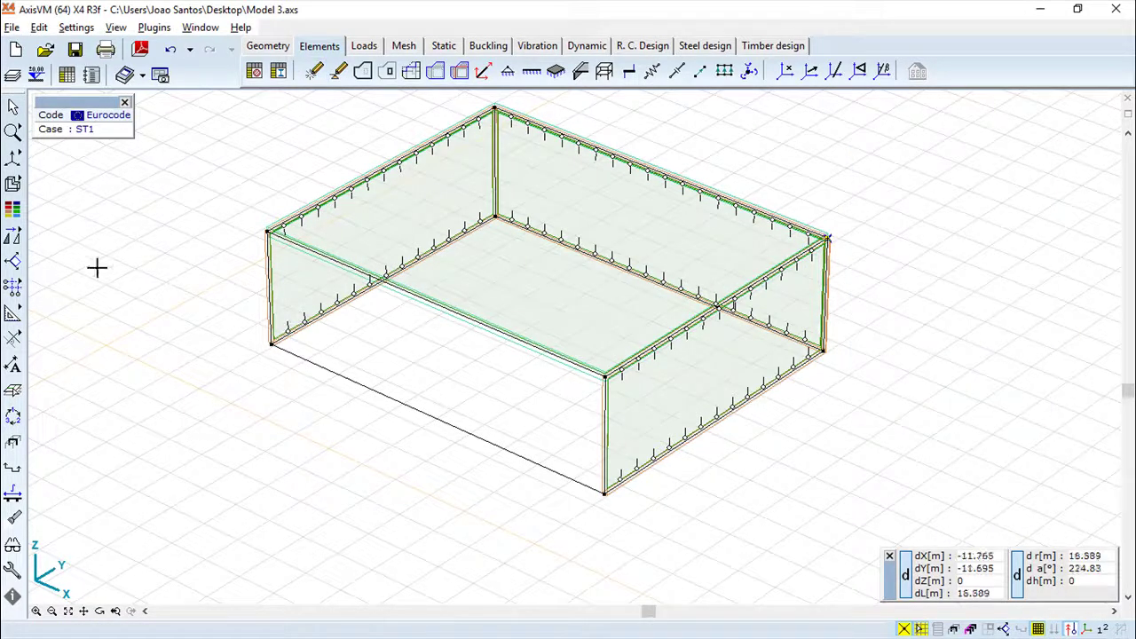
# - Examine the walls and slab in the textured rendered display, and return to wireframe
pyautogui.moveTo(14, 182)
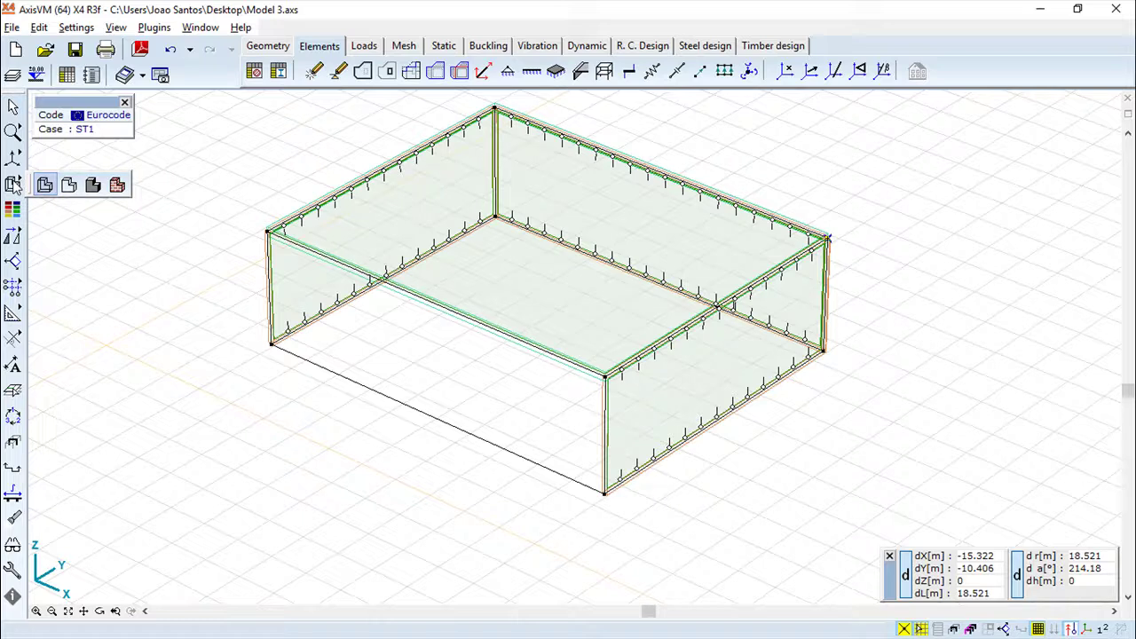
pyautogui.click(118, 185)
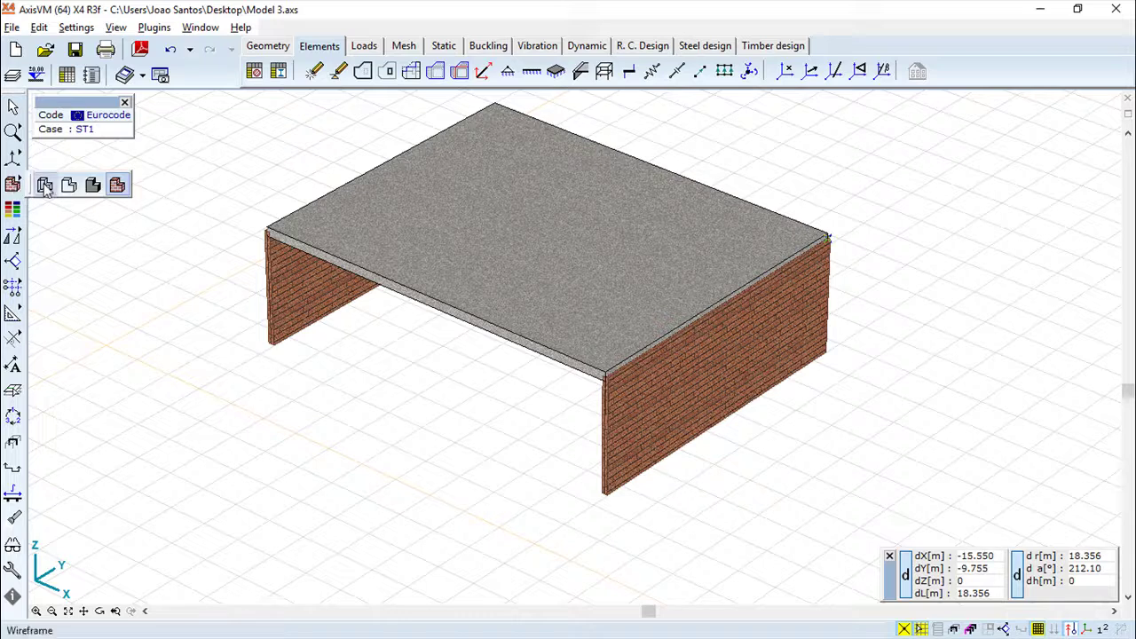
pyautogui.click(44, 184)
# - Copy the entire model once, 3 m upward, with the Incremental method and no connected nodes, using a bottom wall corner as the base point
pyautogui.moveTo(789, 183); pyautogui.dragTo(781, 271, button='middle')
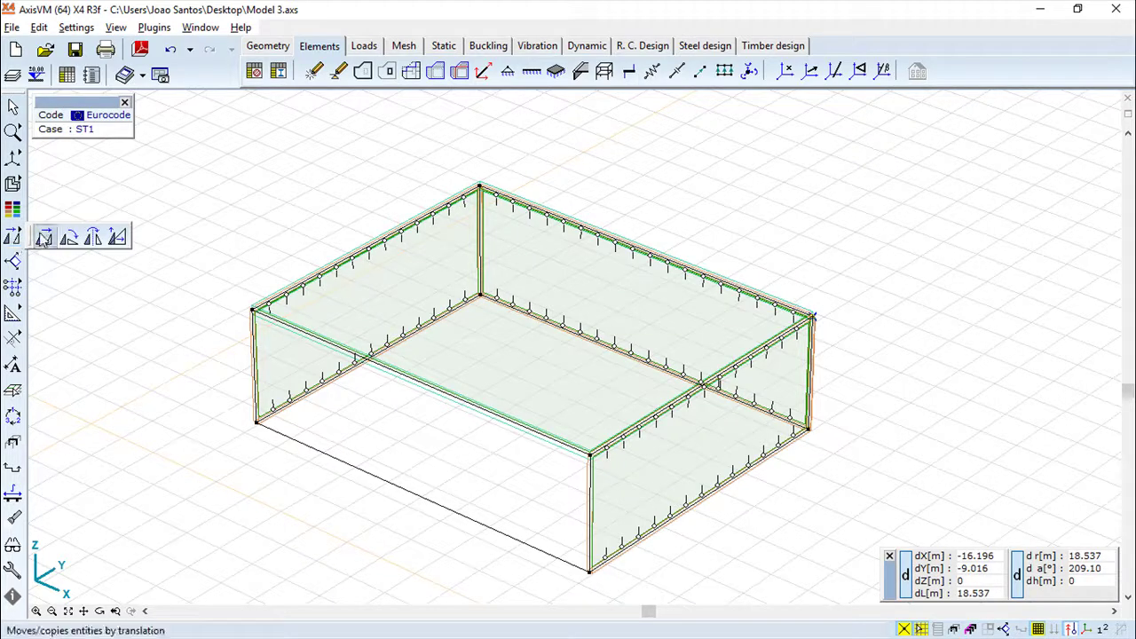
pyautogui.click(45, 235)
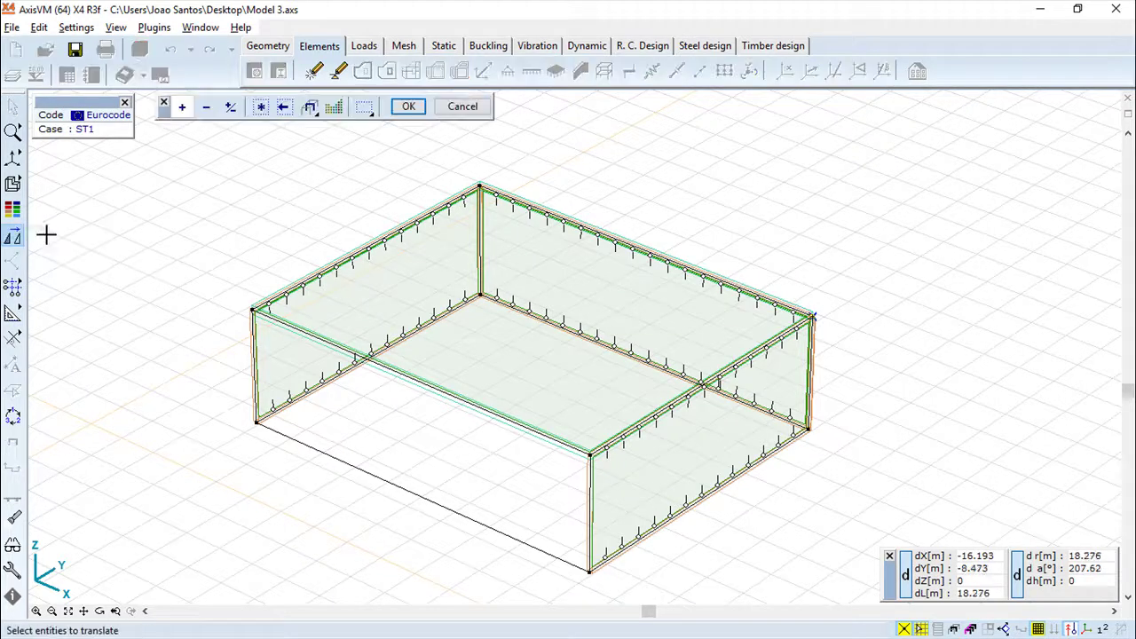
pyautogui.click(261, 107)
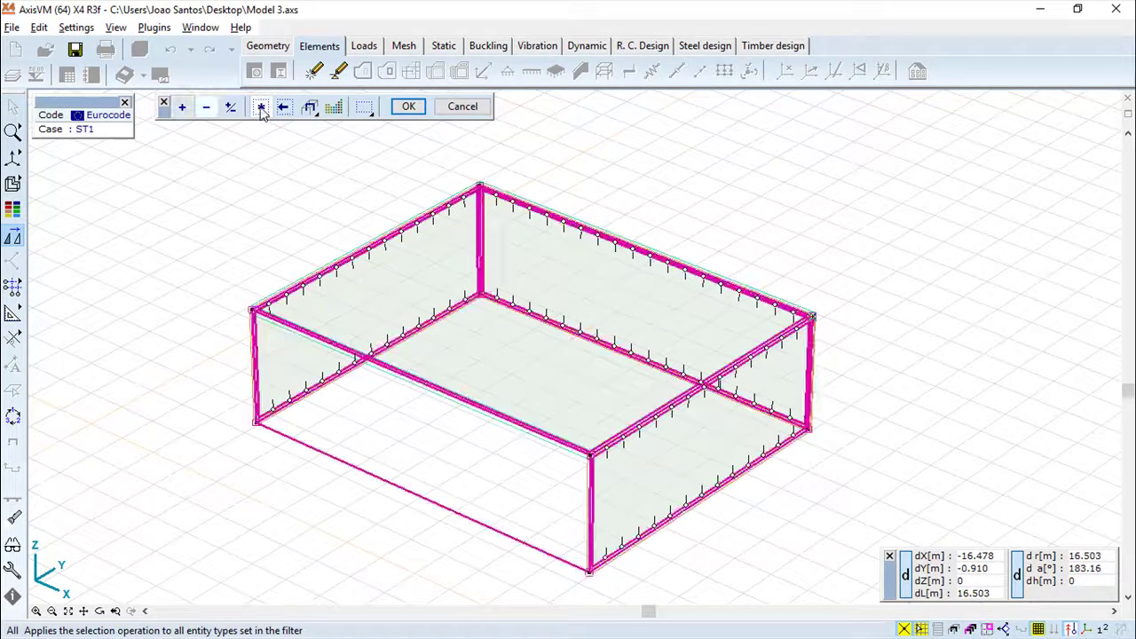
pyautogui.click(409, 106)
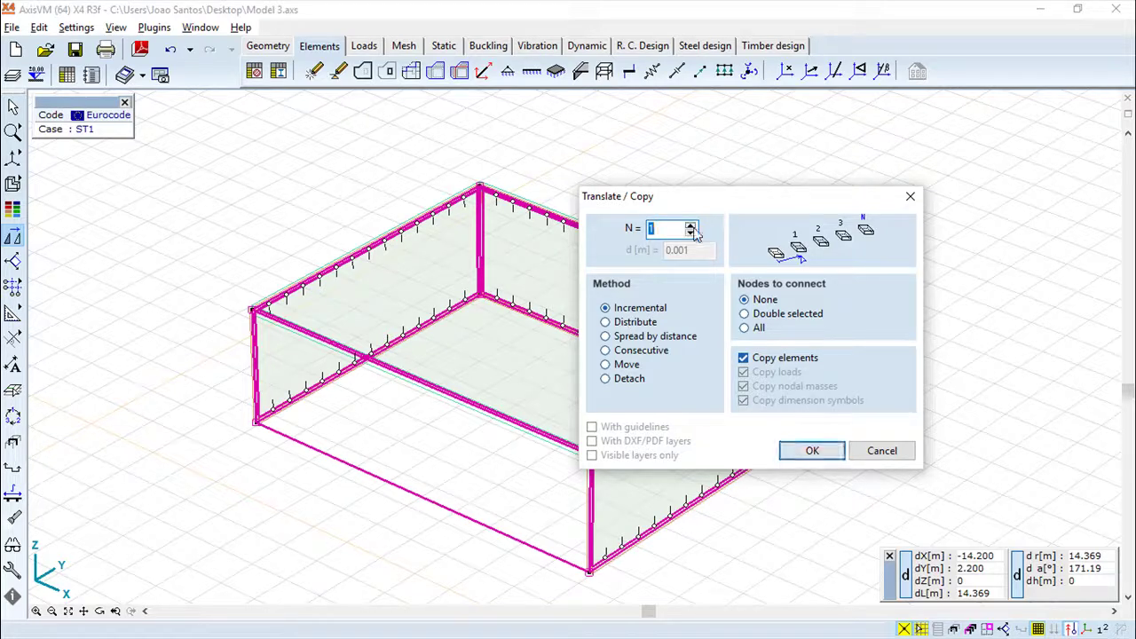
pyautogui.click(812, 451)
pyautogui.click(257, 421)
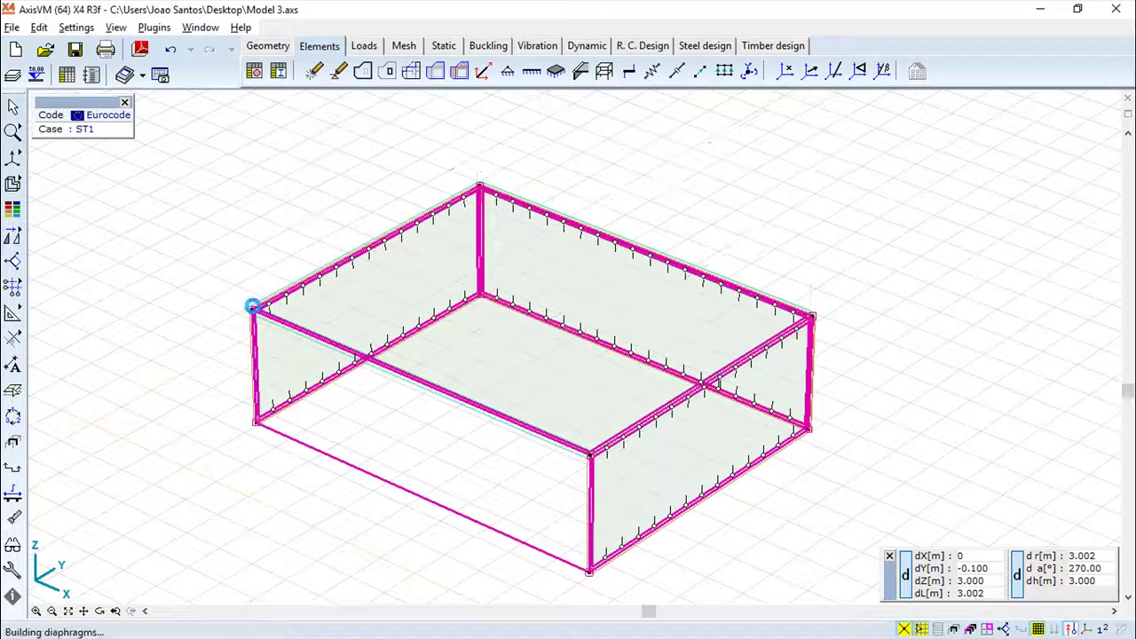
# - Complete the upward copy of the storey by picking the upper wall corner as the end point of the translation
pyautogui.click(255, 312)
pyautogui.scroll(2, 211, 329)
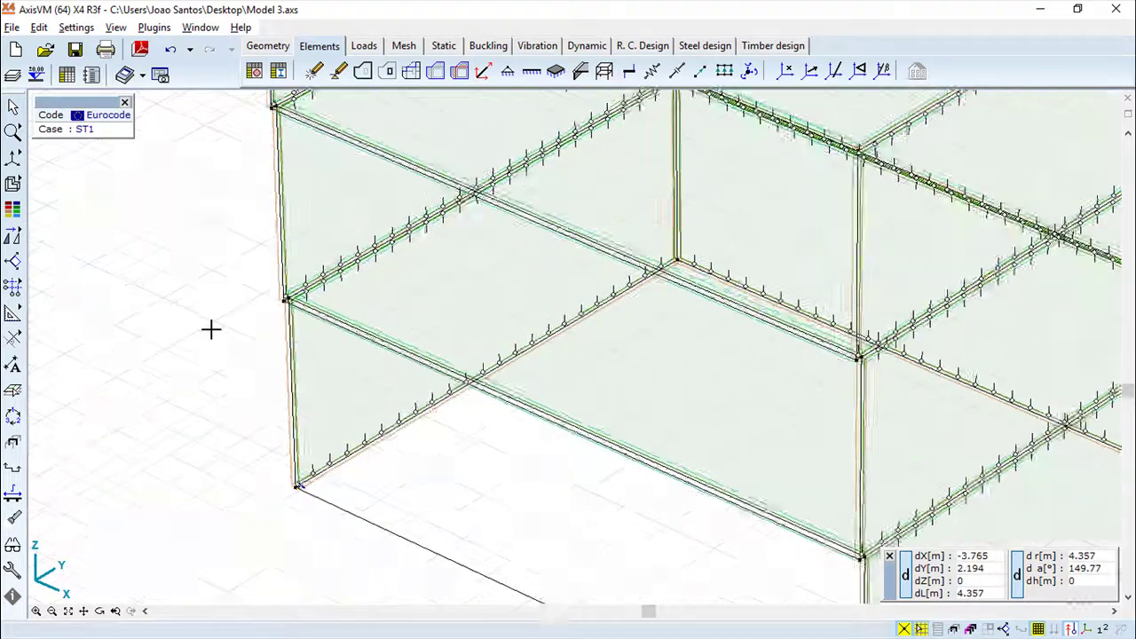
pyautogui.scroll(-6, 211, 329)
pyautogui.scroll(1, 211, 328)
pyautogui.moveTo(256, 346); pyautogui.dragTo(298, 371, button='middle')
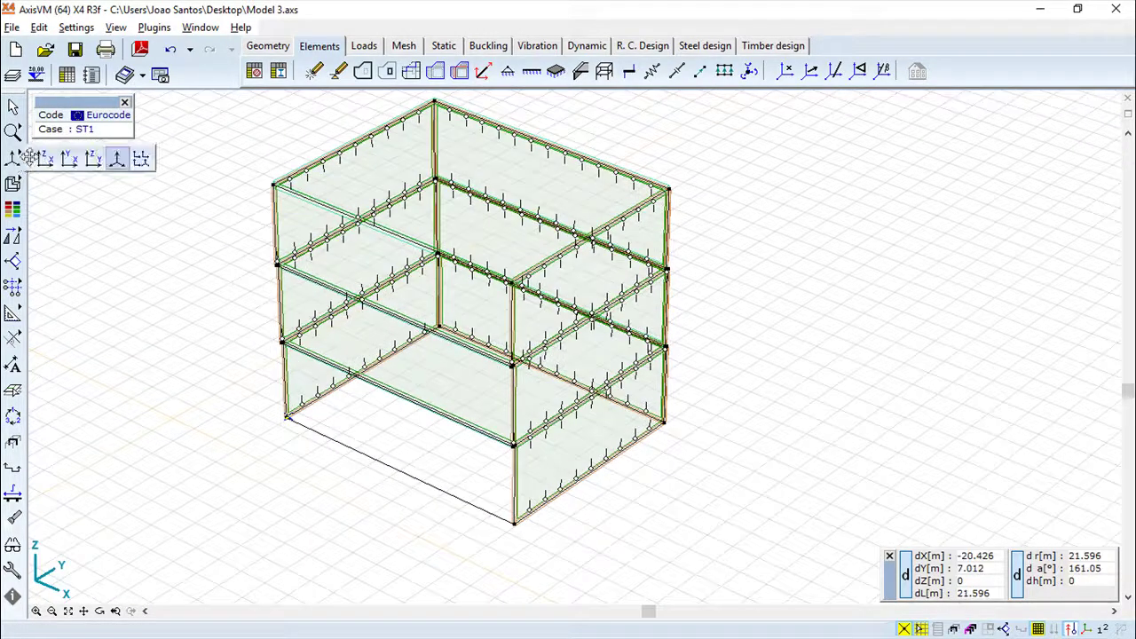
# - Define a shell domain on the building's base outline, selected in the X-Z view, with material C20/25 and a thickness of 300 mm
pyautogui.click(44, 160)
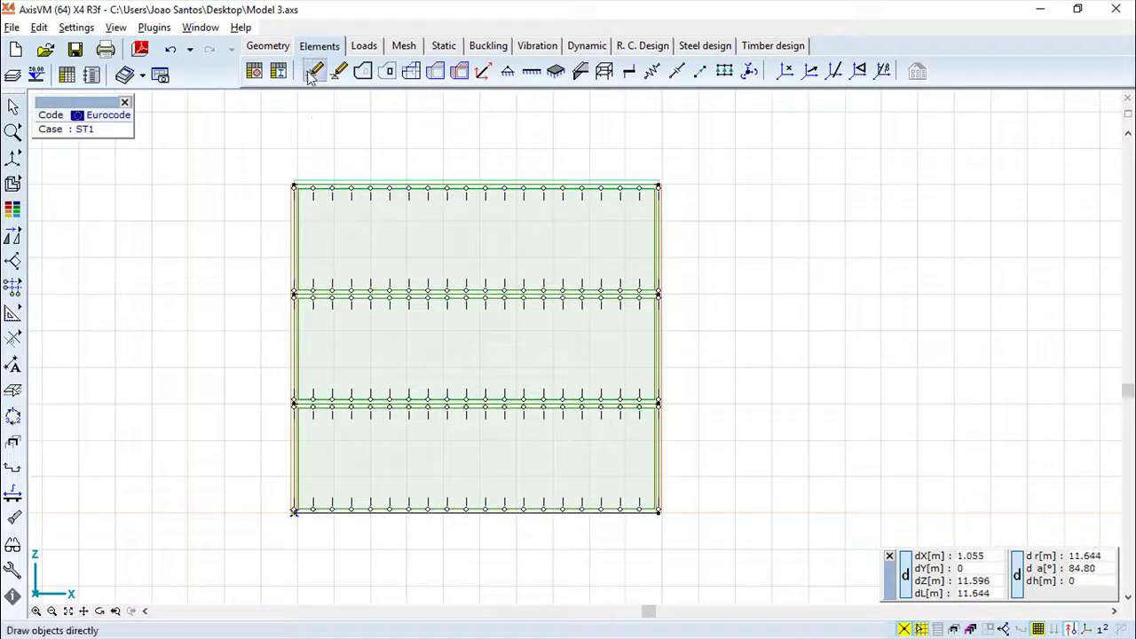
pyautogui.click(363, 74)
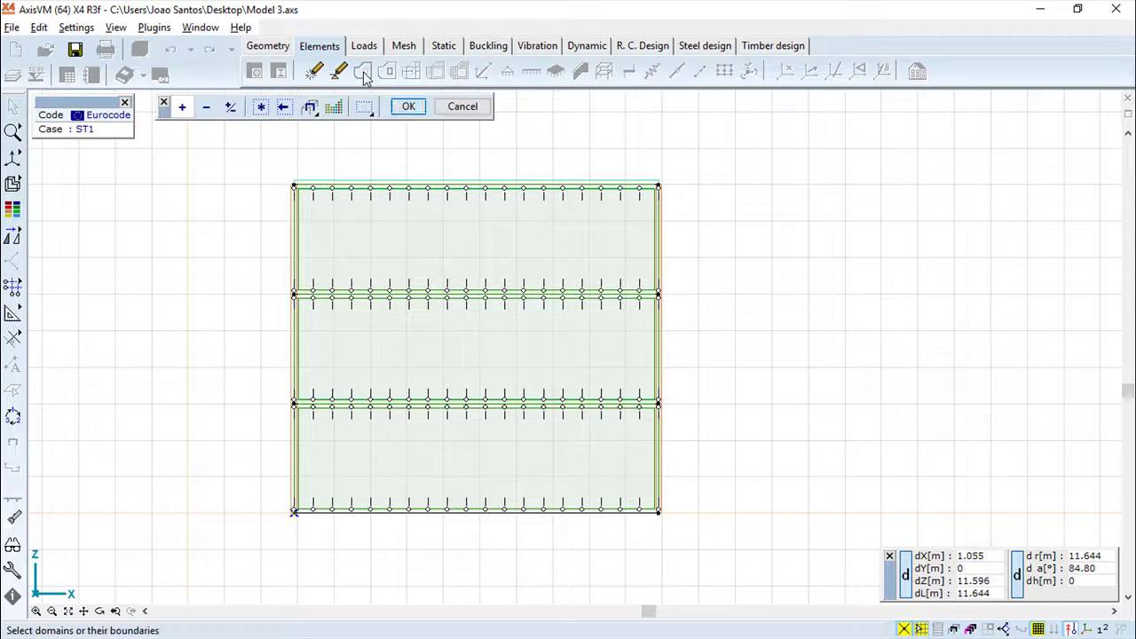
pyautogui.moveTo(247, 479); pyautogui.dragTo(704, 550)
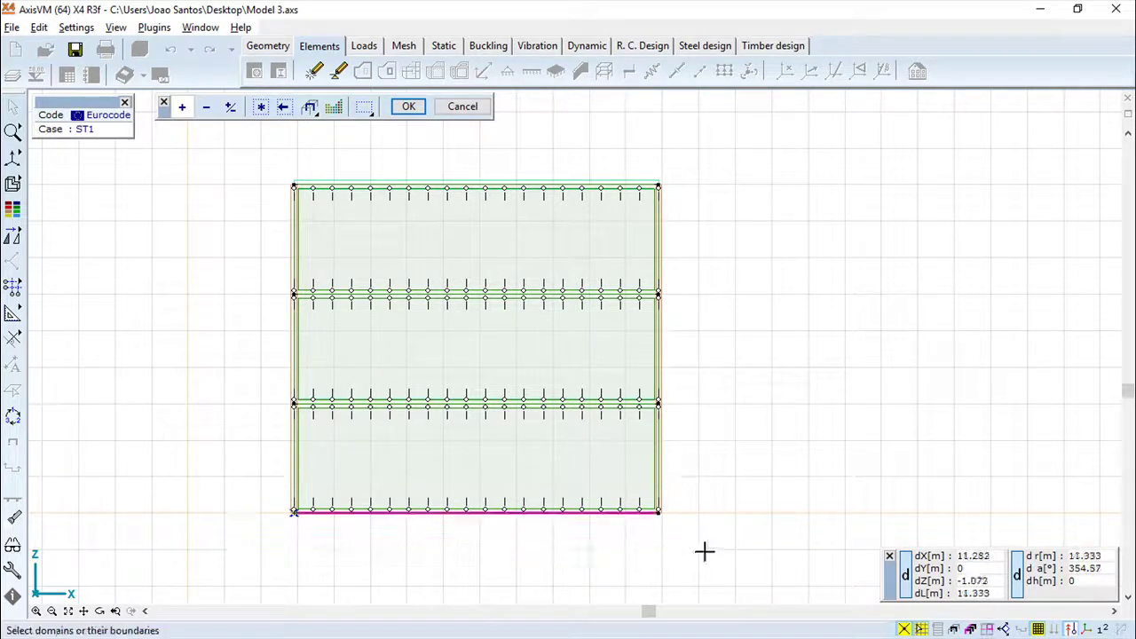
pyautogui.click(407, 107)
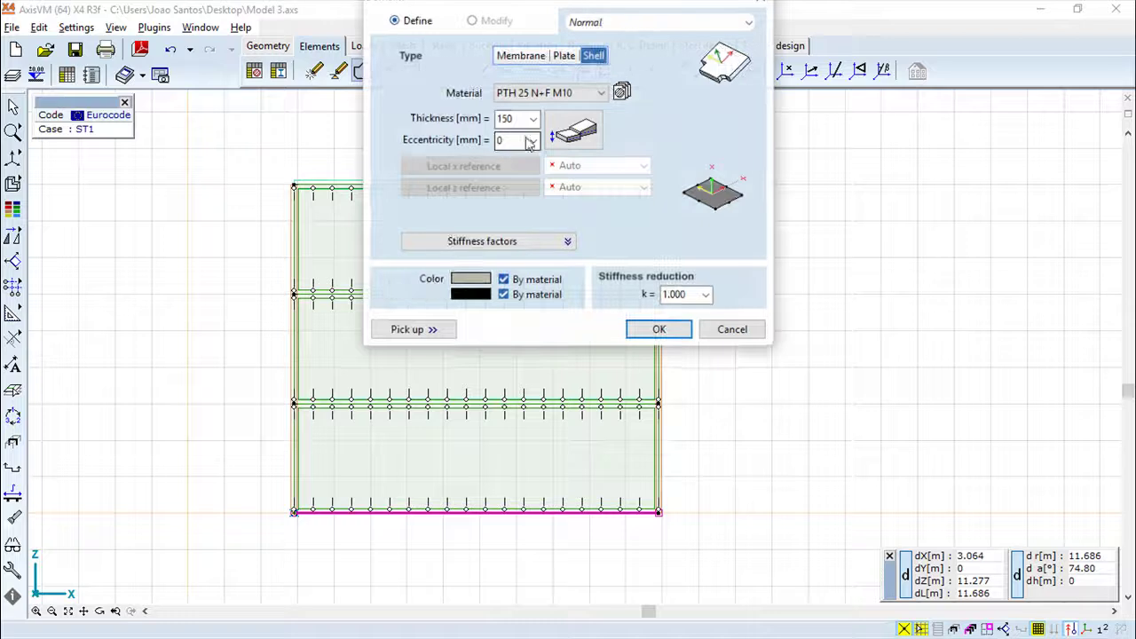
pyautogui.click(601, 92)
pyautogui.click(523, 109)
pyautogui.doubleClick(504, 119)
pyautogui.write('300')
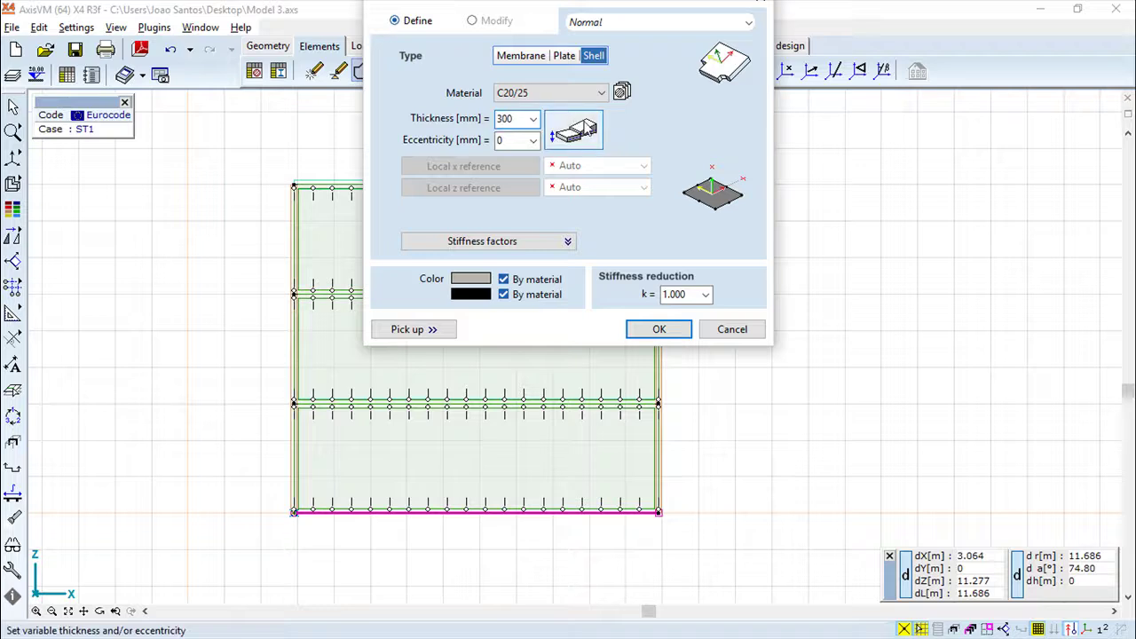
pyautogui.click(663, 328)
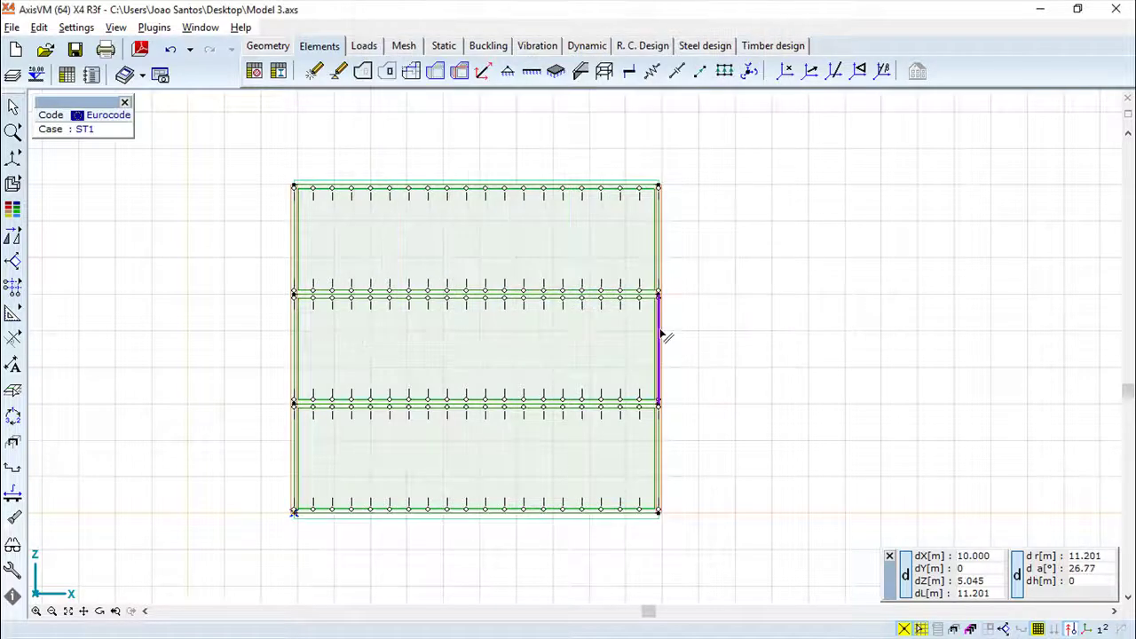
# - Examine the whole building in perspective with the textured rendered display, and return to wireframe
pyautogui.click(16, 158)
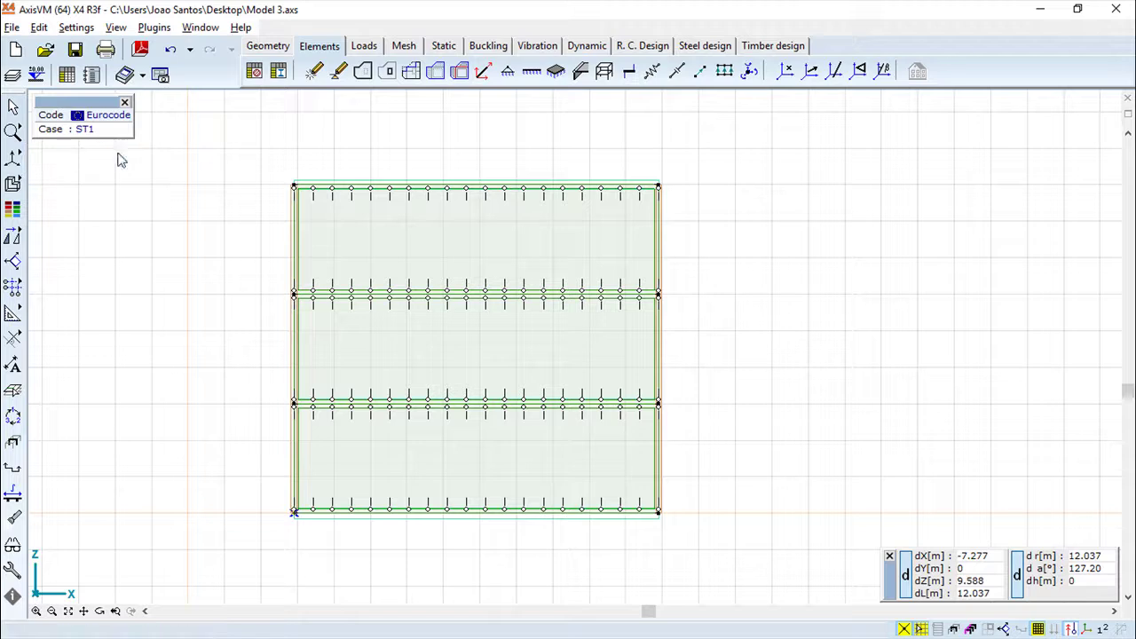
pyautogui.click(115, 158)
pyautogui.scroll(2, 302, 304)
pyautogui.scroll(-4, 284, 328)
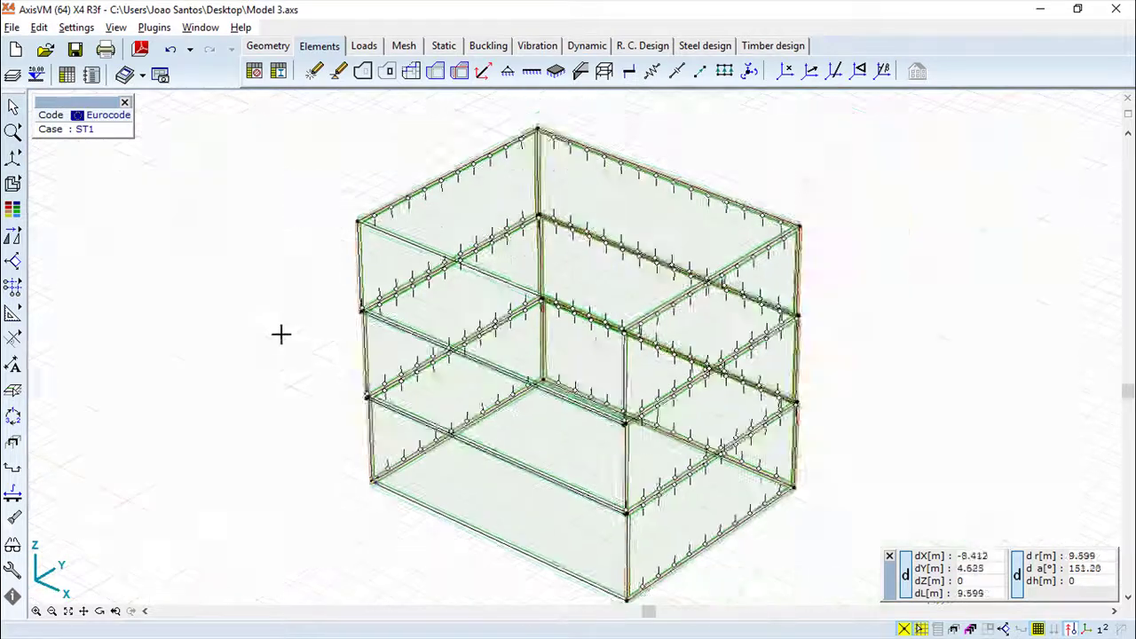
pyautogui.scroll(2, 274, 310)
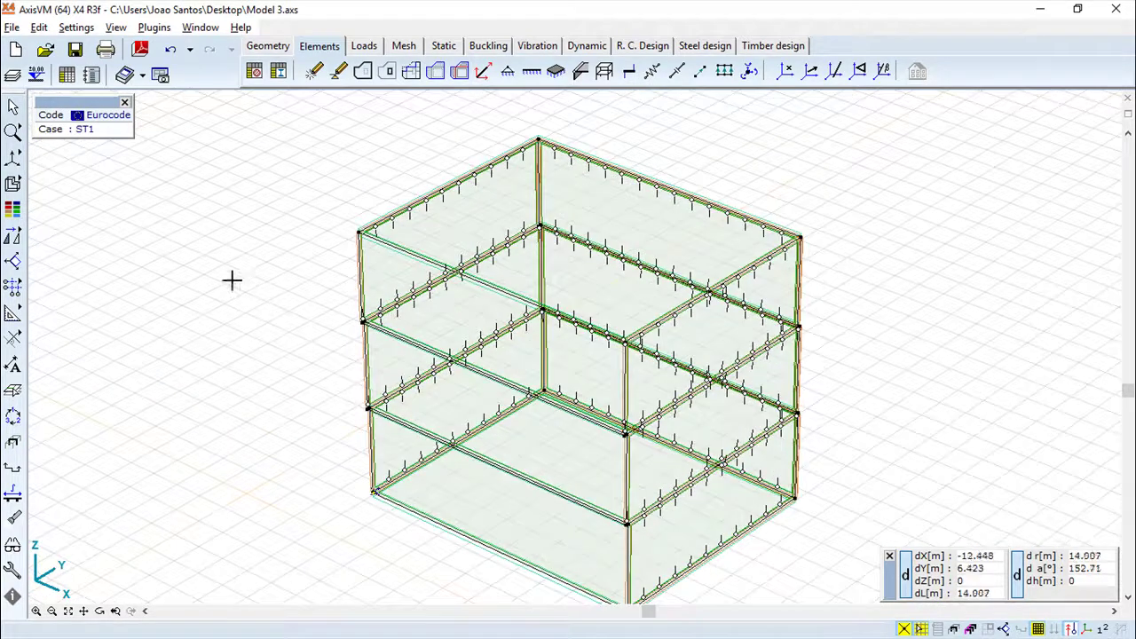
pyautogui.moveTo(233, 283); pyautogui.dragTo(201, 257, button='middle')
pyautogui.moveTo(13, 169)
pyautogui.click(116, 186)
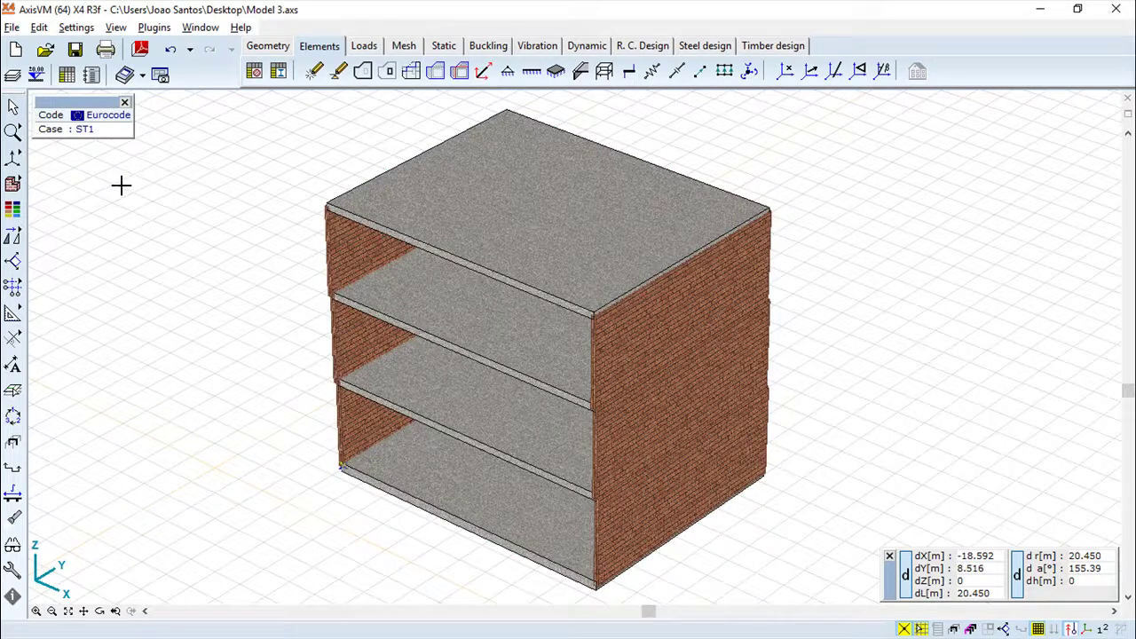
pyautogui.click(44, 185)
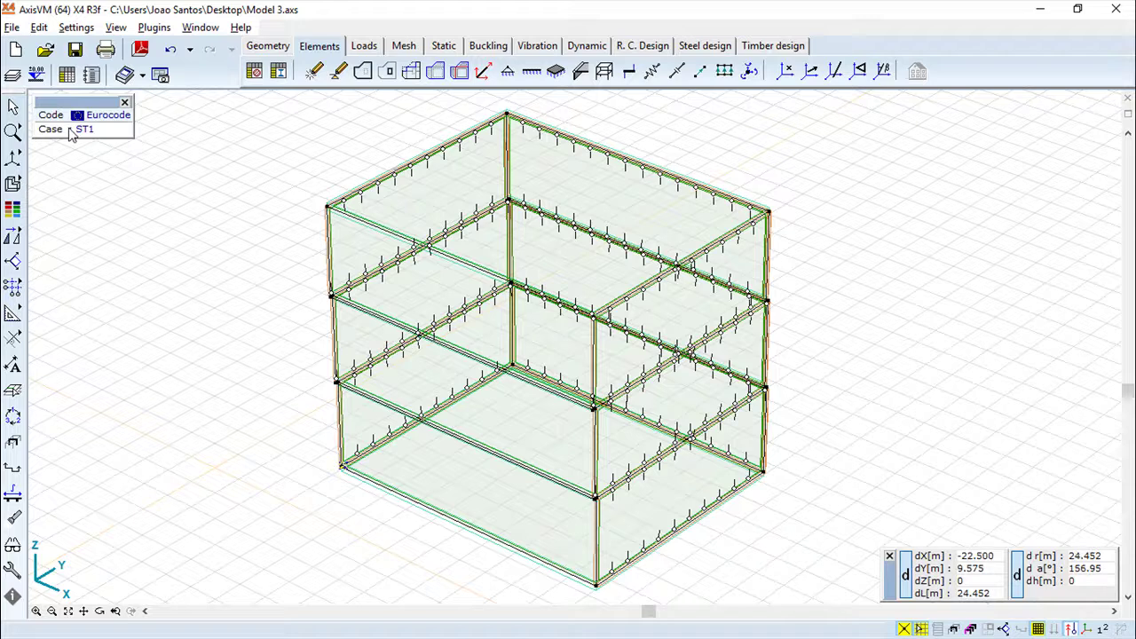
# - Generate the building's stories automatically from the model in the story settings
pyautogui.click(37, 76)
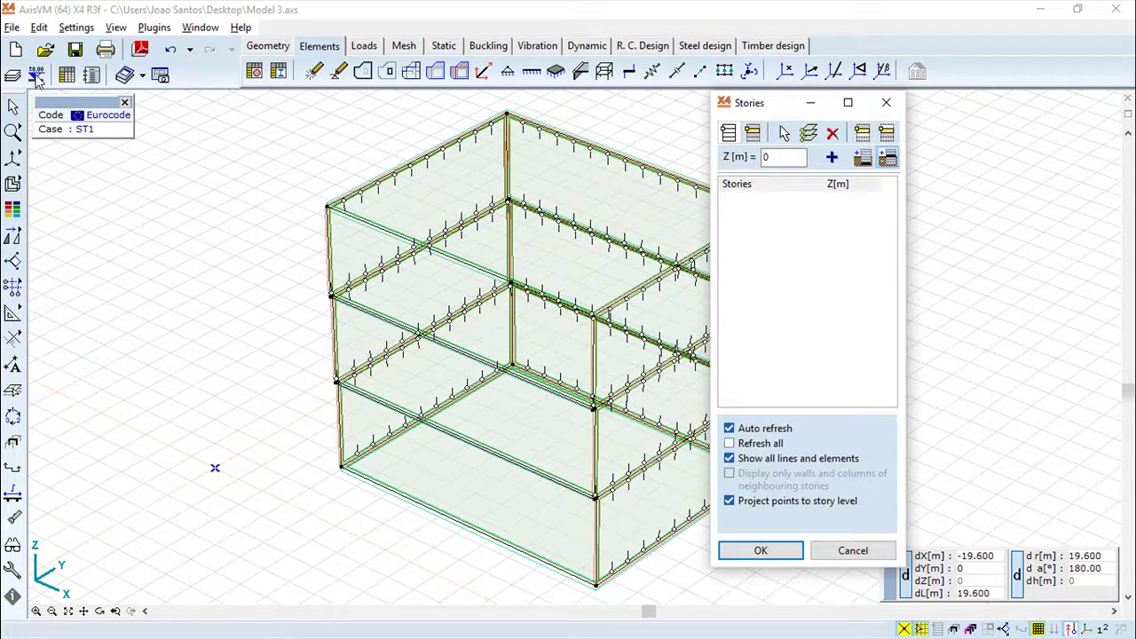
pyautogui.moveTo(764, 107); pyautogui.dragTo(871, 122)
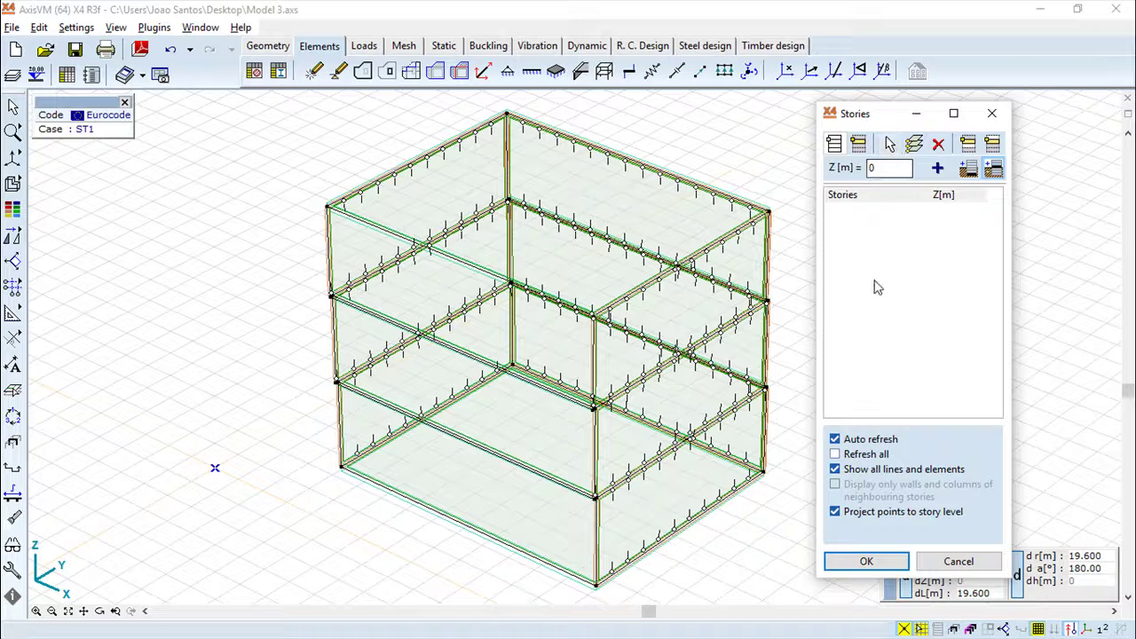
pyautogui.click(914, 146)
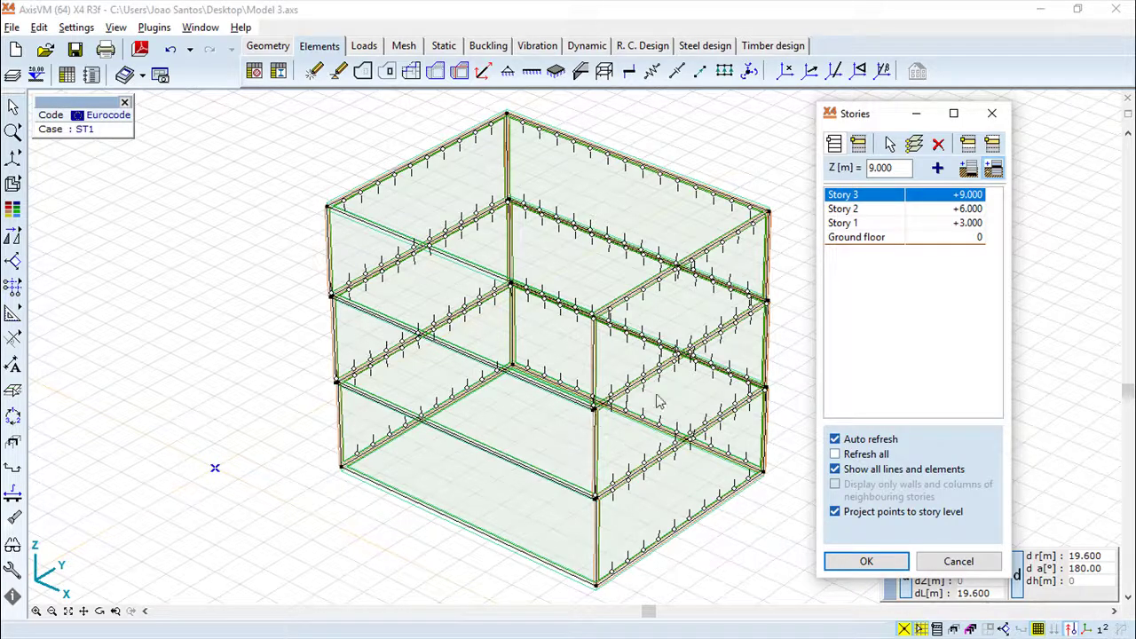
# - Examine each story on its own, from the ground floor to Story 3, and close the story settings
pyautogui.click(857, 144)
pyautogui.click(832, 210)
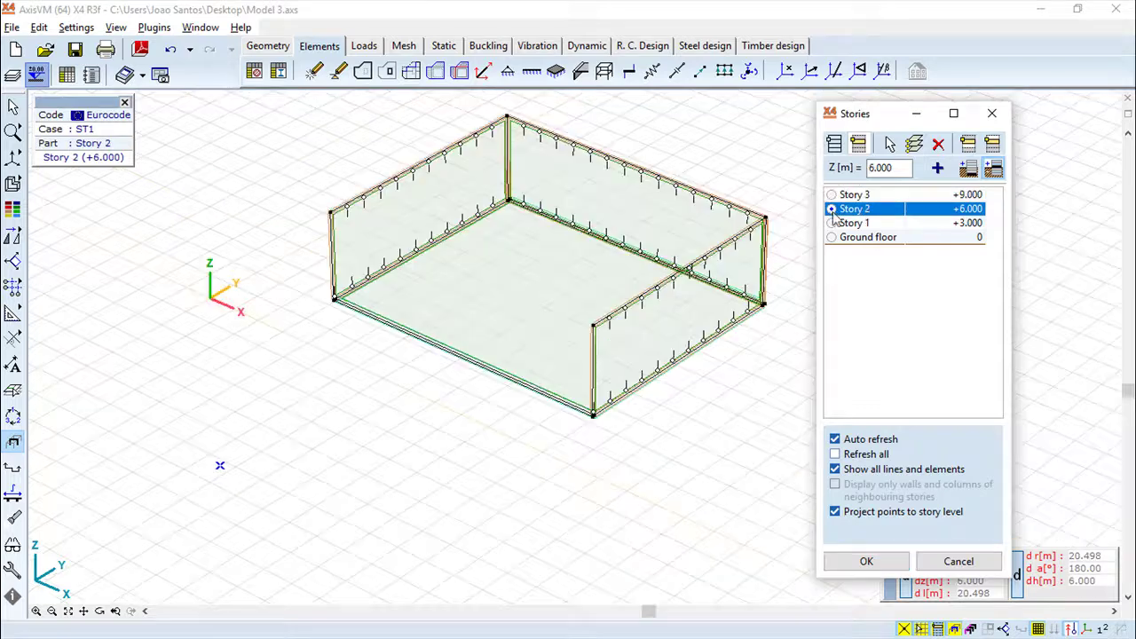
pyautogui.click(831, 223)
pyautogui.click(831, 238)
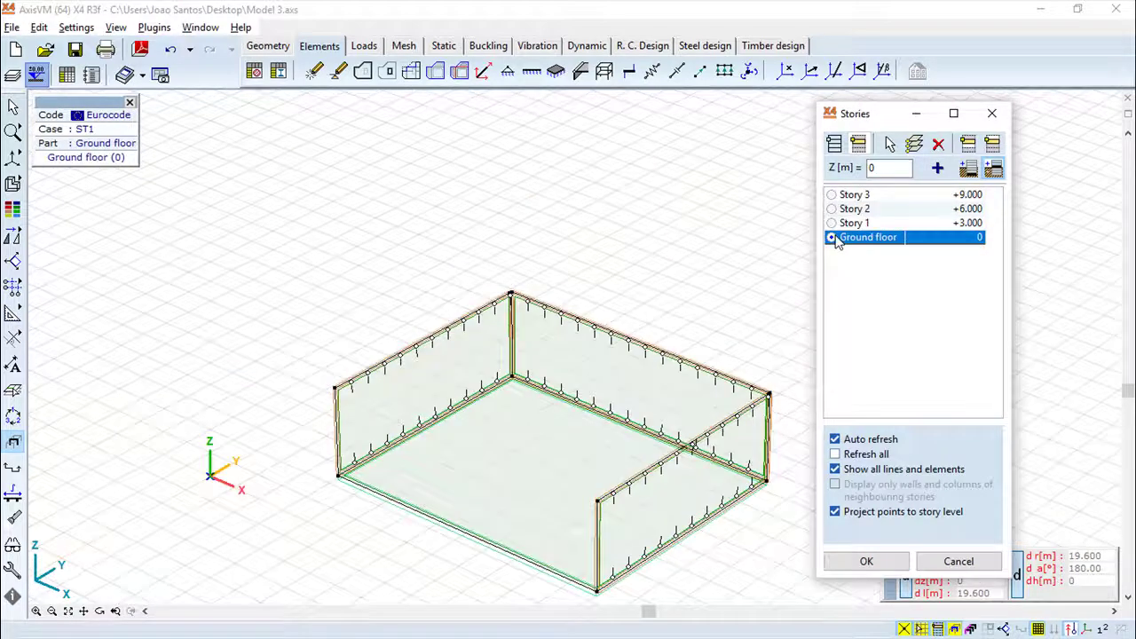
pyautogui.click(831, 222)
pyautogui.click(831, 208)
pyautogui.click(832, 195)
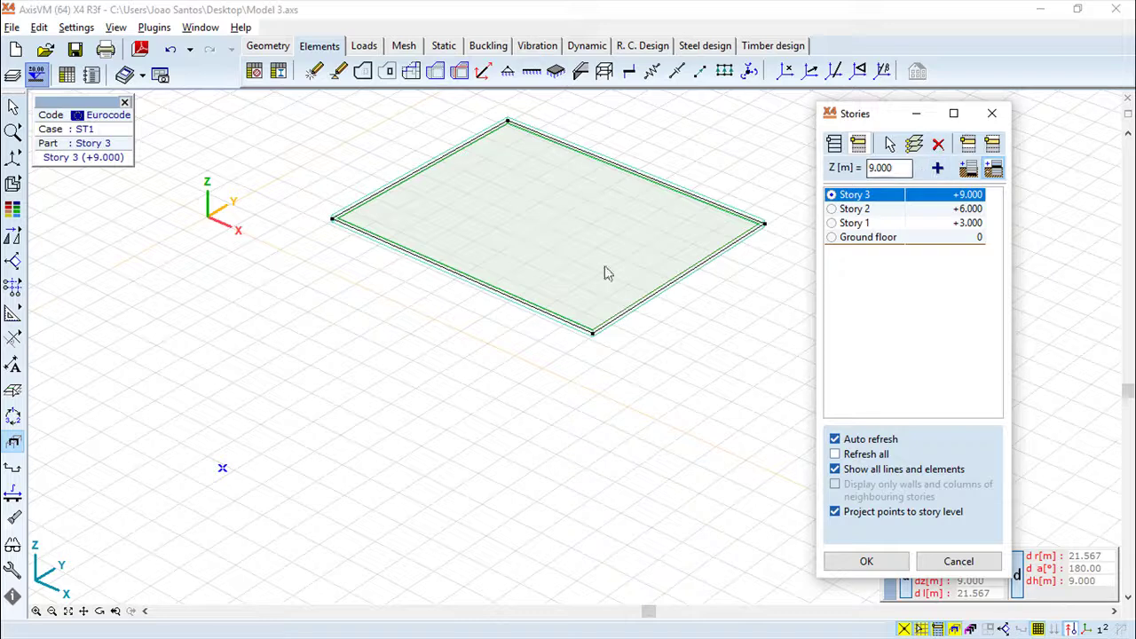
pyautogui.click(832, 208)
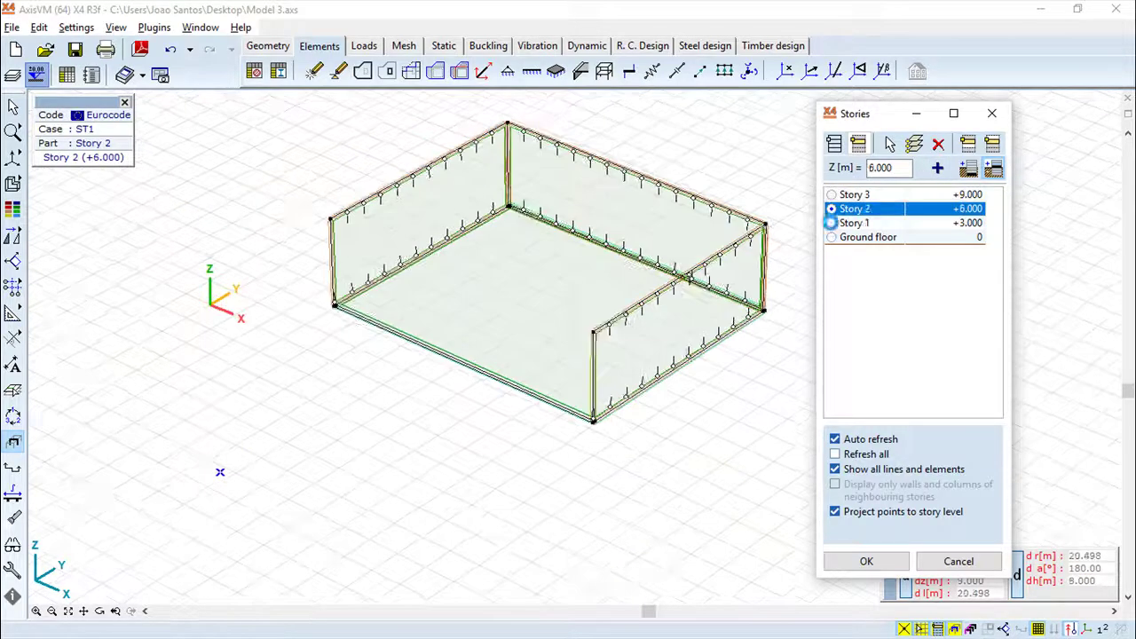
pyautogui.click(832, 222)
pyautogui.click(832, 238)
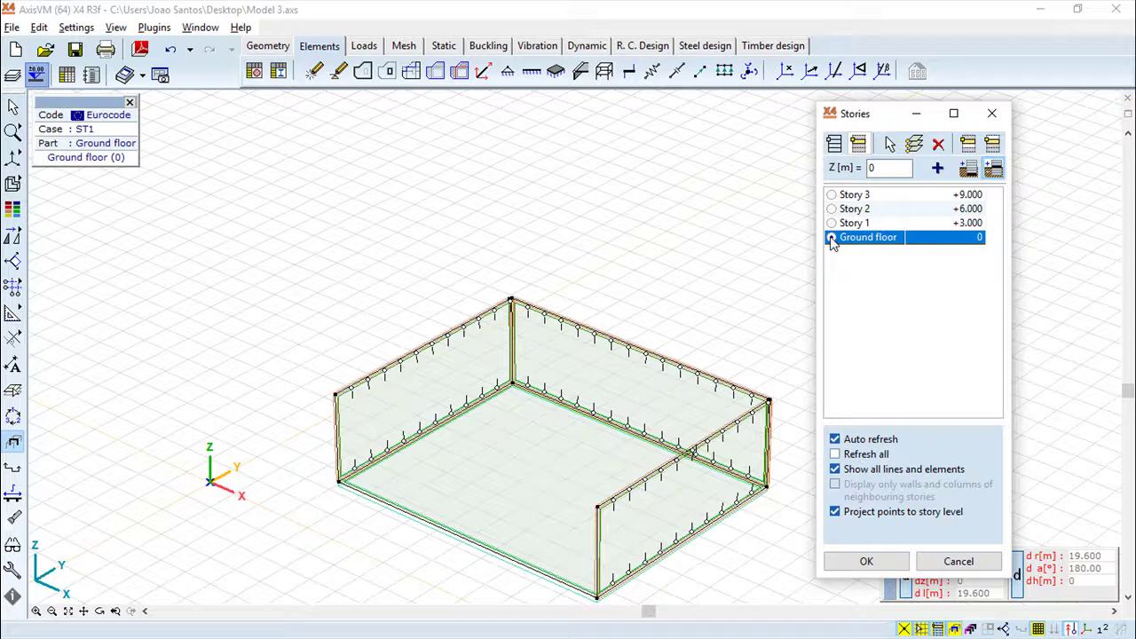
pyautogui.click(991, 114)
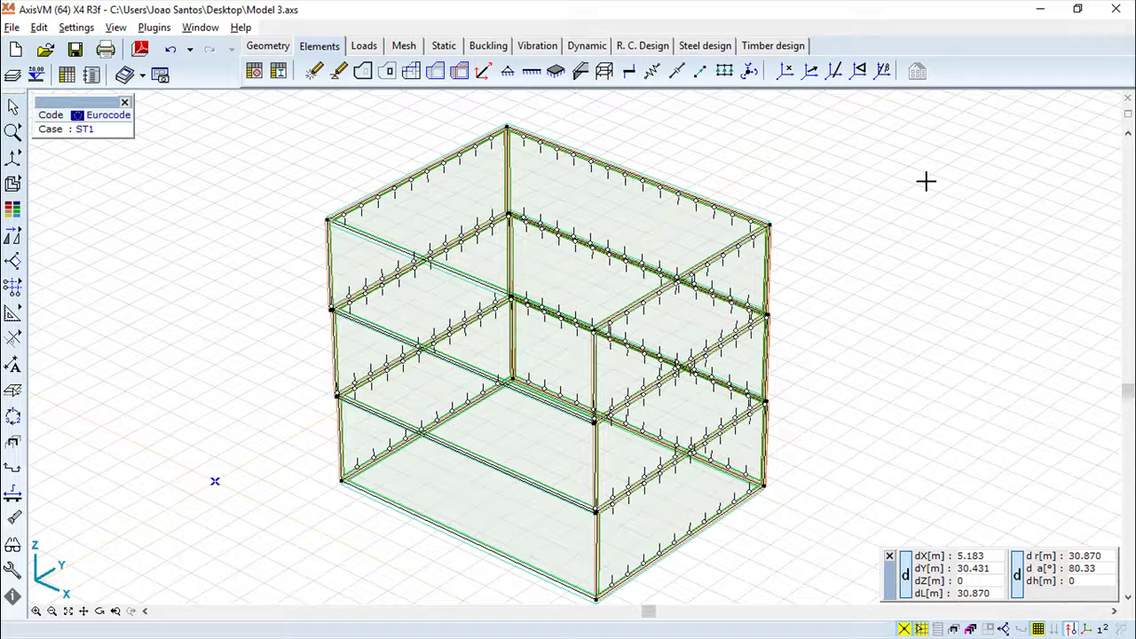
pyautogui.moveTo(240, 232); pyautogui.dragTo(270, 107)
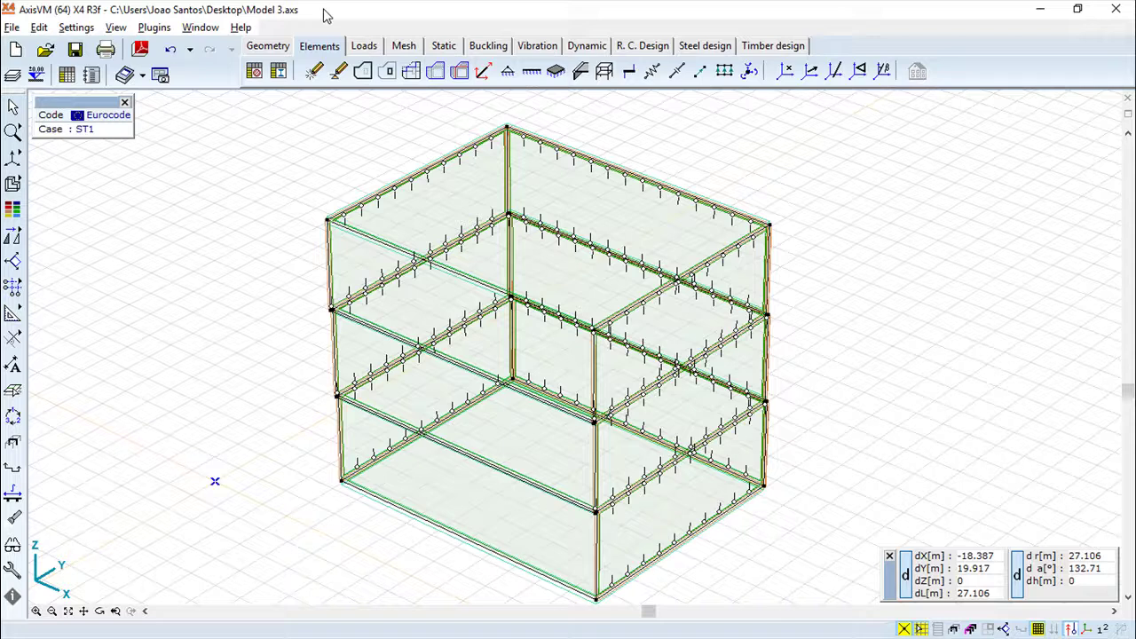
pyautogui.moveTo(240, 233); pyautogui.dragTo(332, 477)
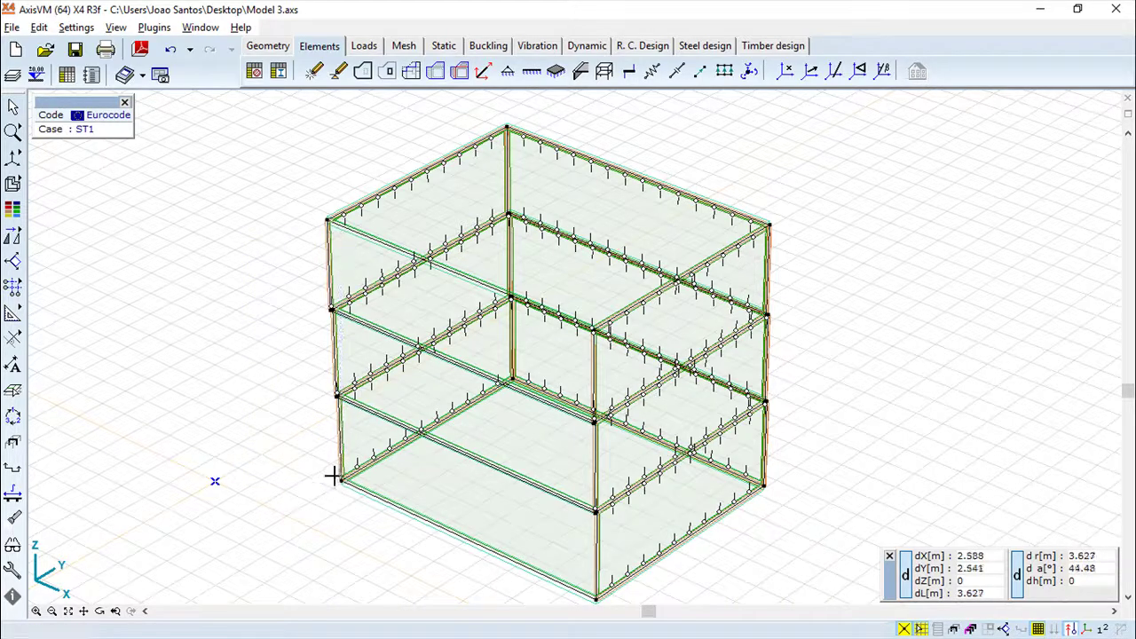